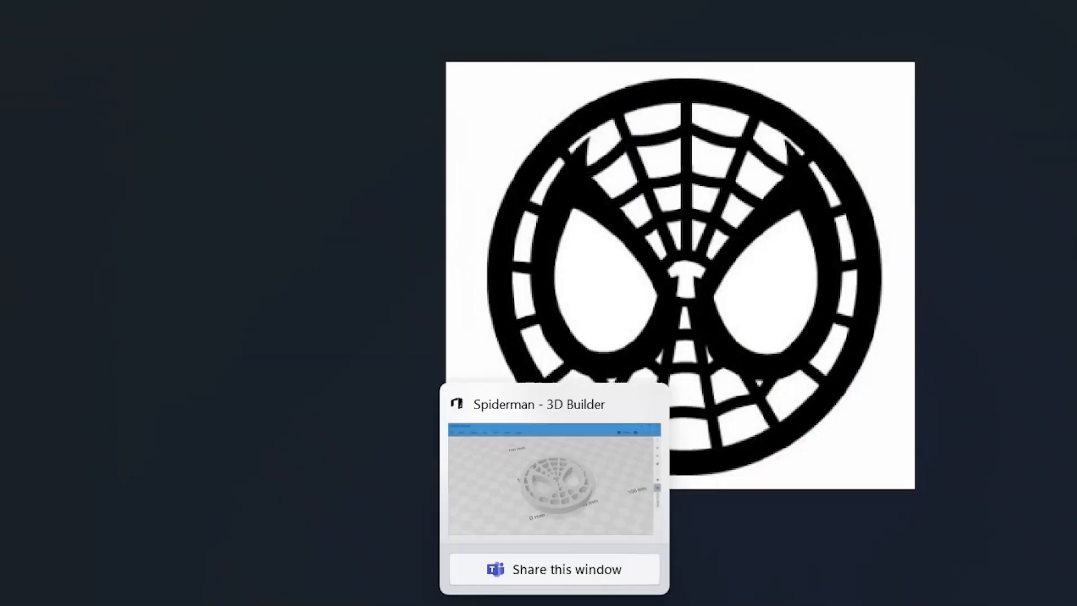
Switch to 3D Builder and view the finished Spiderman disc model.
click(561, 604)
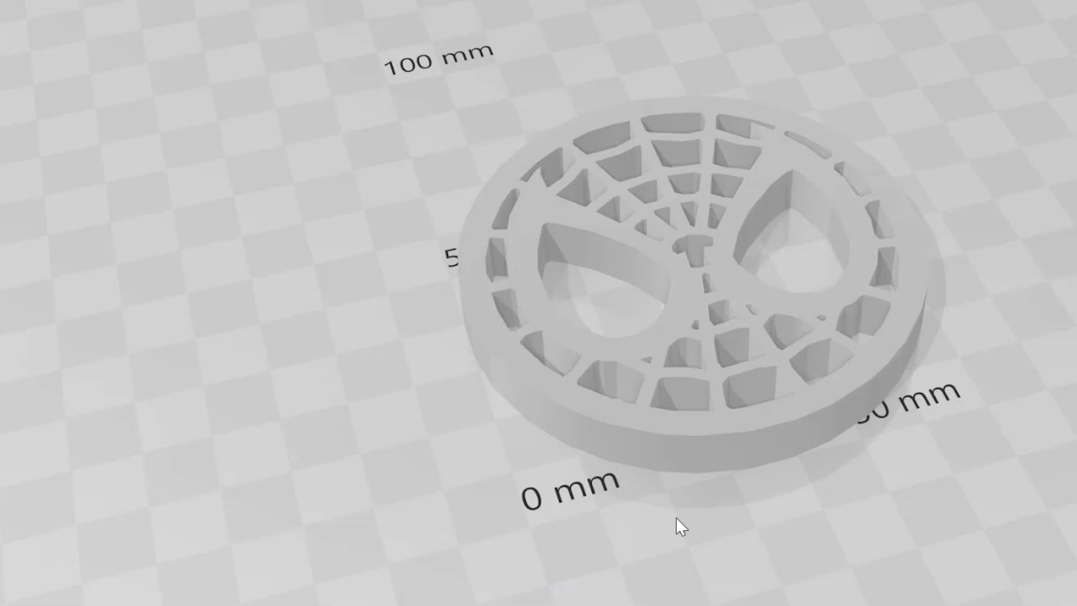
click(461, 605)
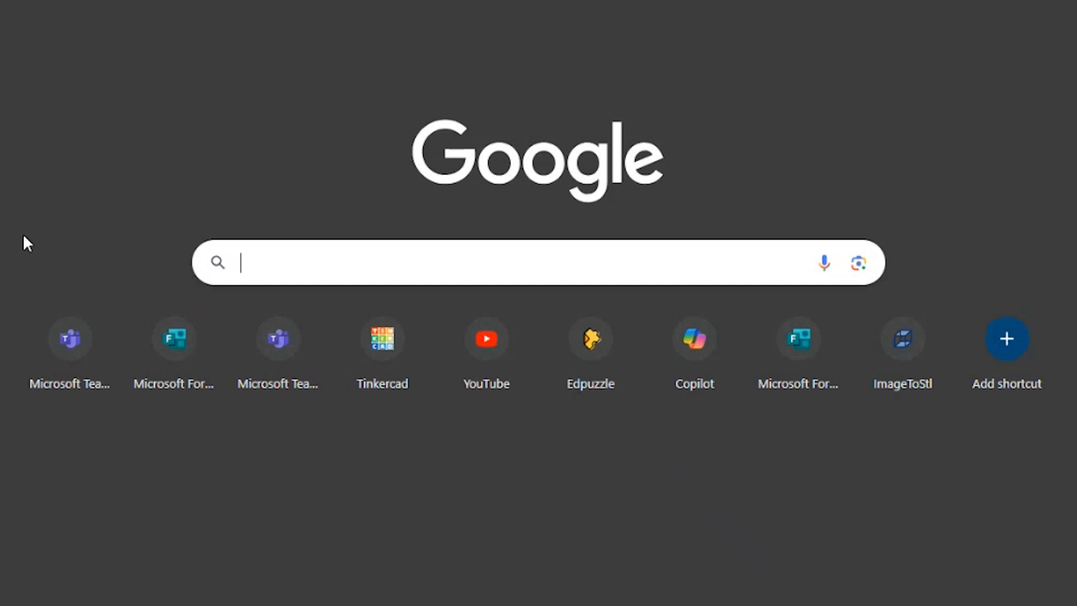
Search Google in Chrome for "black and white vector spiderman" and show the image results.
text(black and white vector)
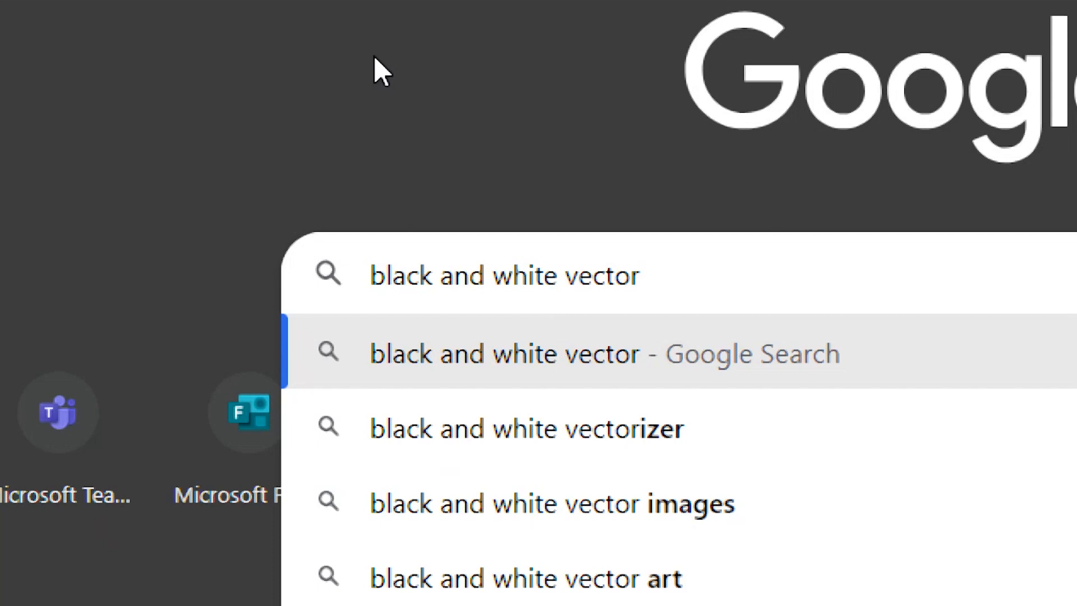
text(spiderman)
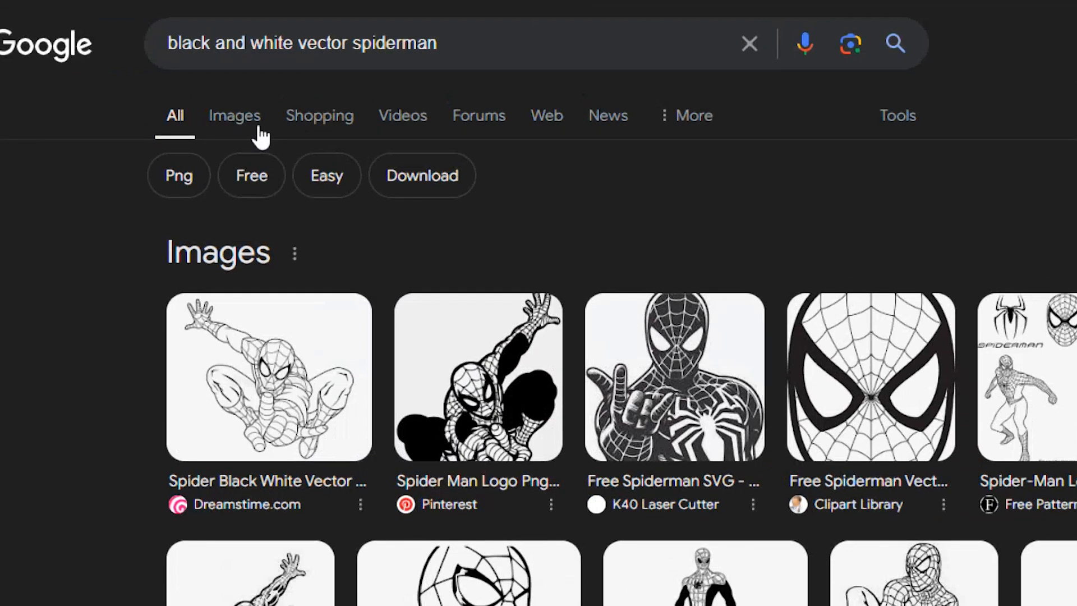
click(260, 134)
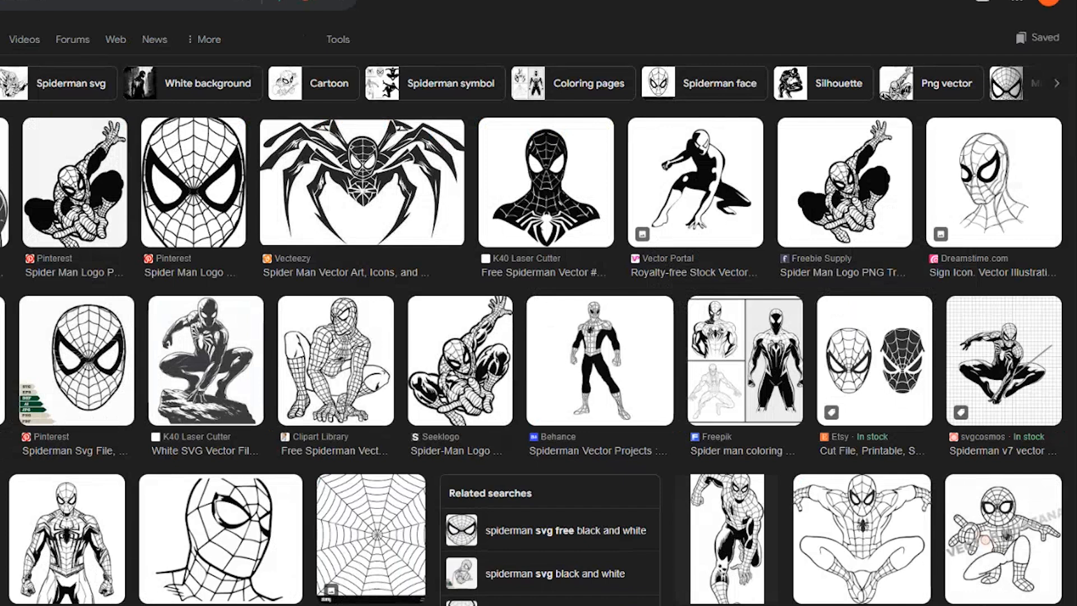
Find the round black-and-white Spiderman mask from Clipart Library in the image results and open its preview.
scroll(428, 191, down, 5)
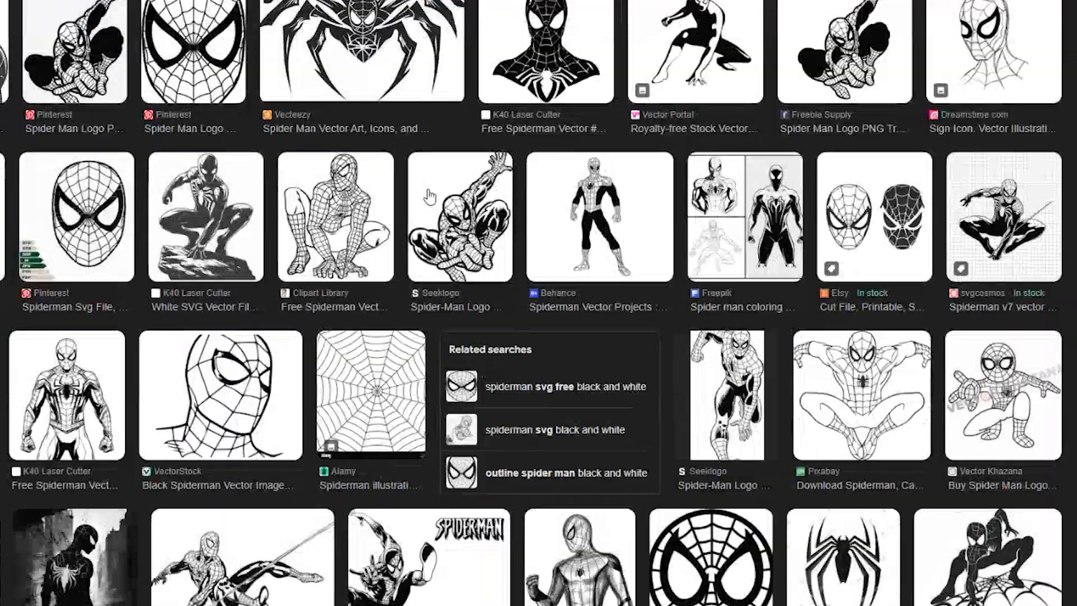
scroll(428, 189, down, 1)
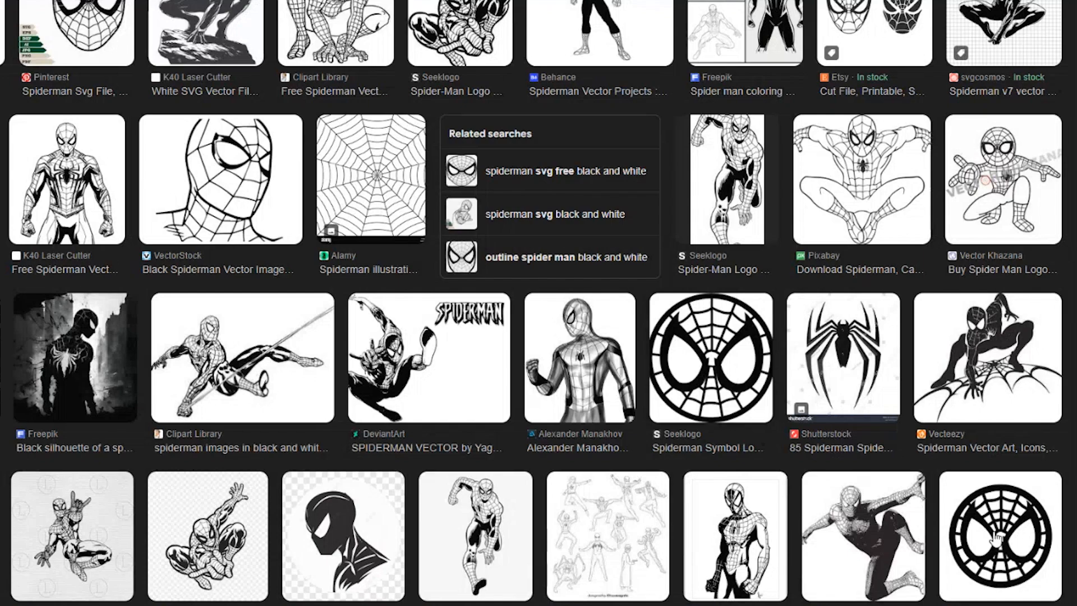
click(659, 418)
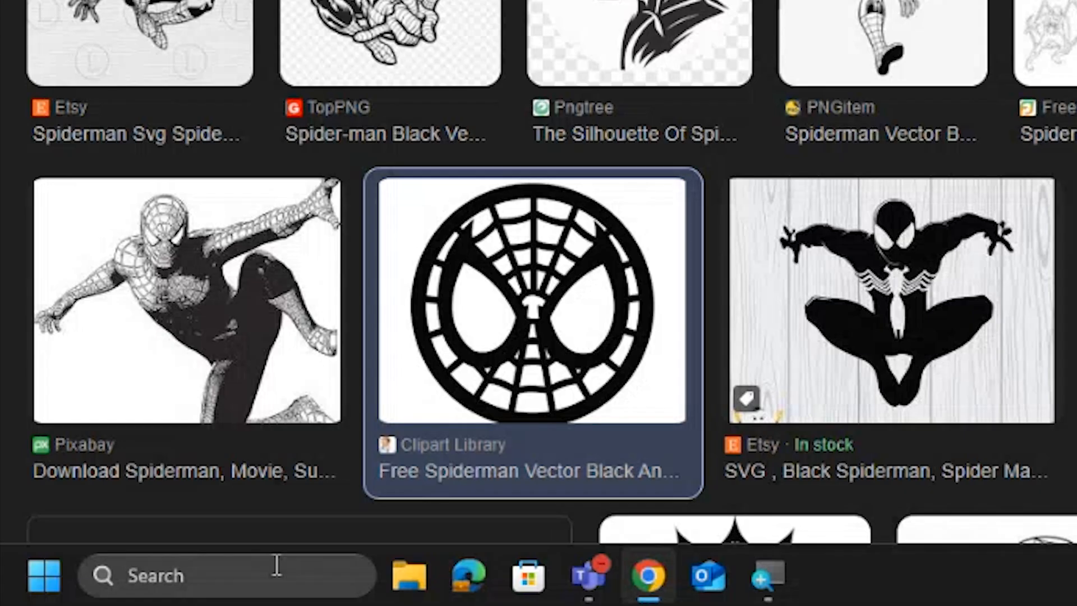
Capture a rectangular screenshot of the enlarged round Spiderman mask image with Snipping Tool.
click(276, 565)
text(snipping)
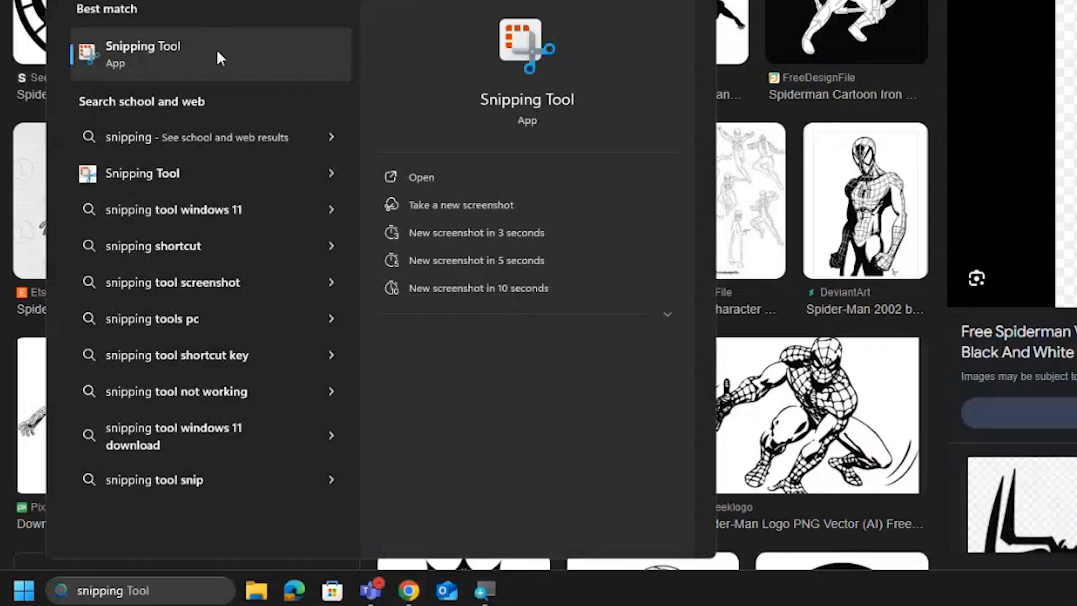
click(216, 53)
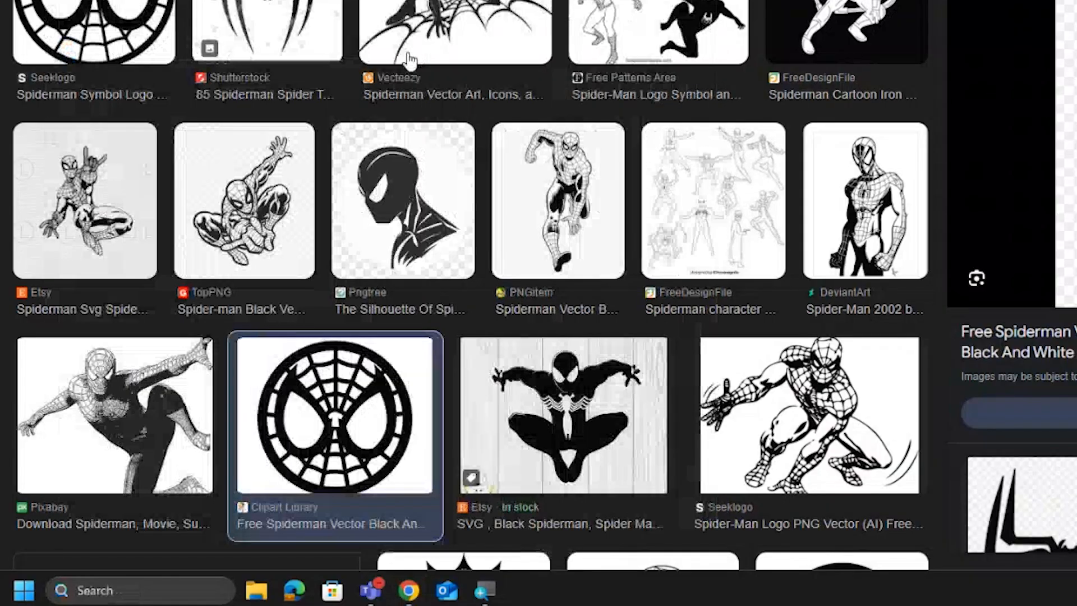
click(299, 188)
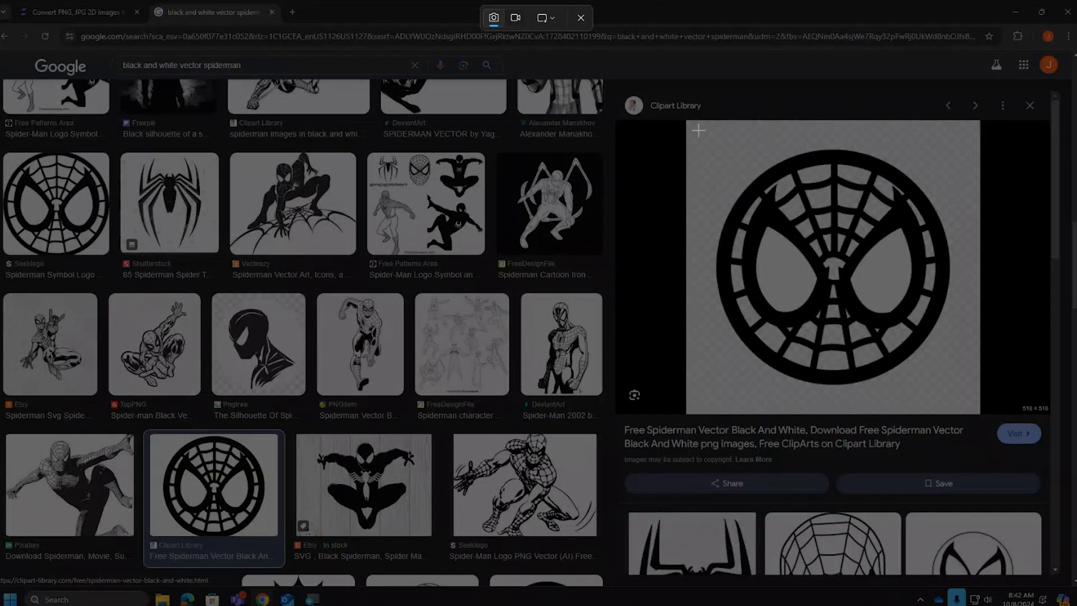
drag(698, 131, 964, 404)
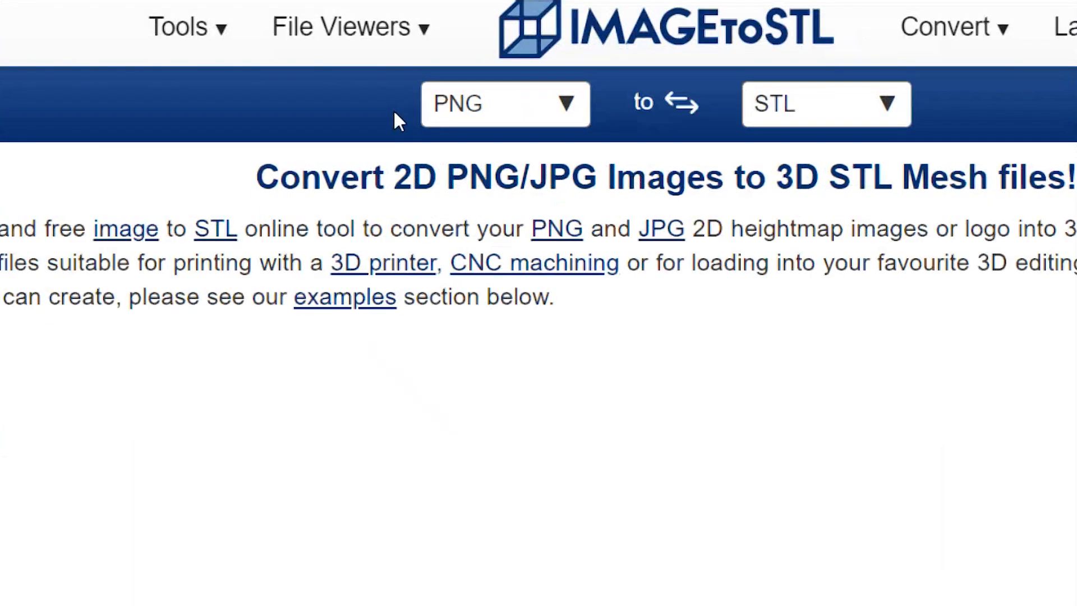
click(567, 107)
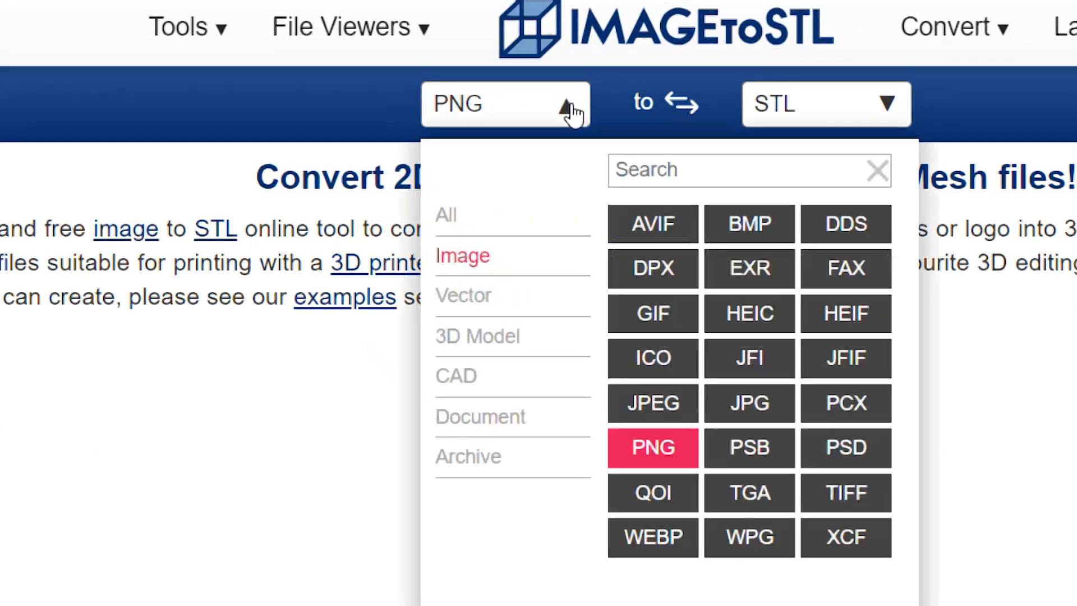
click(439, 121)
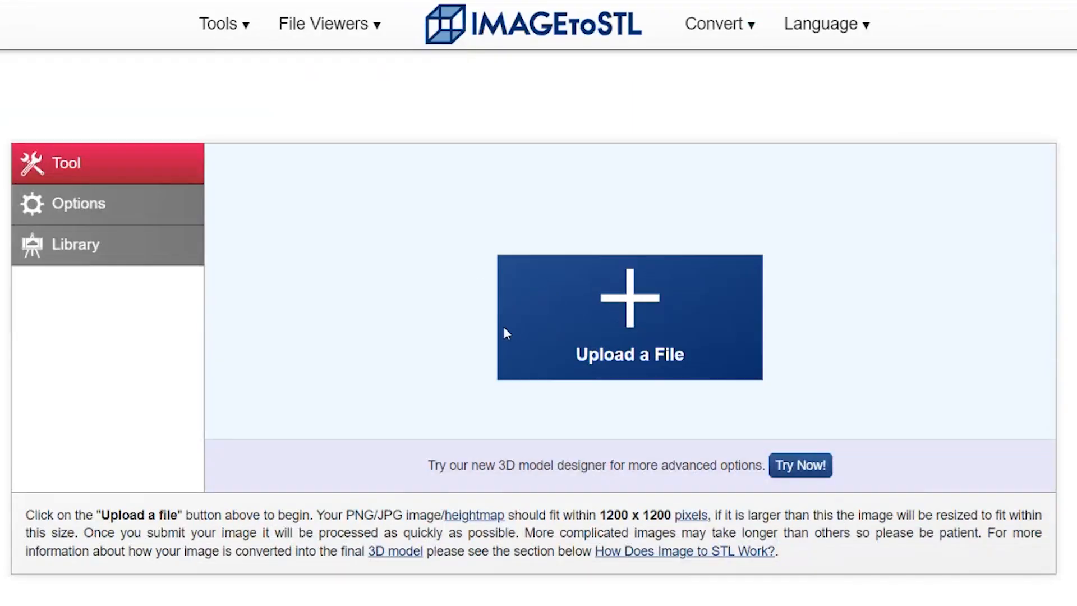
Upload the Spiderman mask screenshot, ending in 084248, from the Screenshots folder in Pictures to ImageToStl.
click(564, 315)
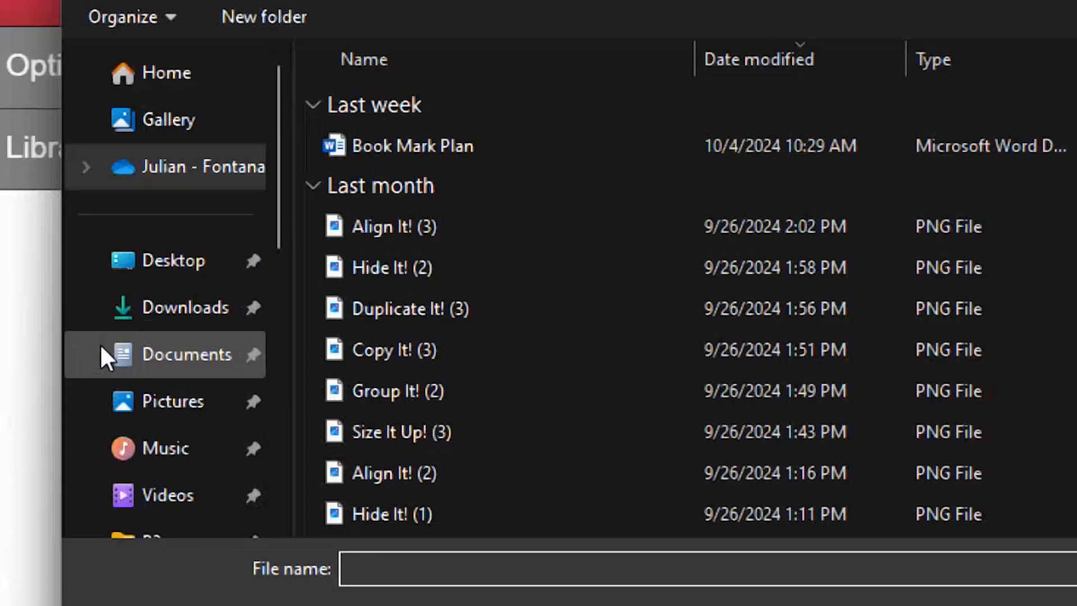
click(196, 413)
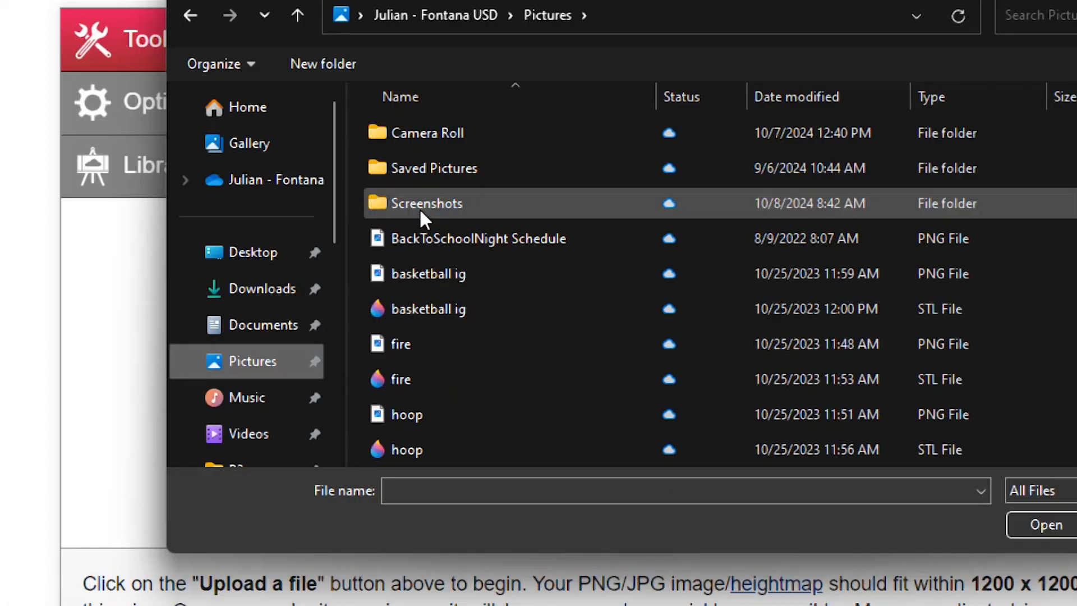
double_click(420, 203)
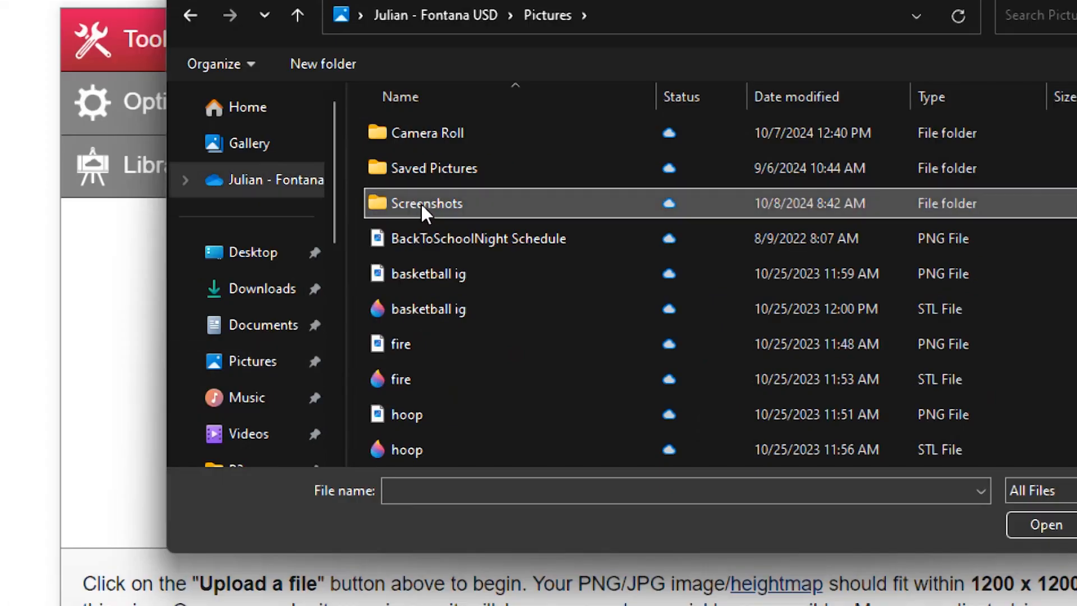
scroll(870, 288, down, 3)
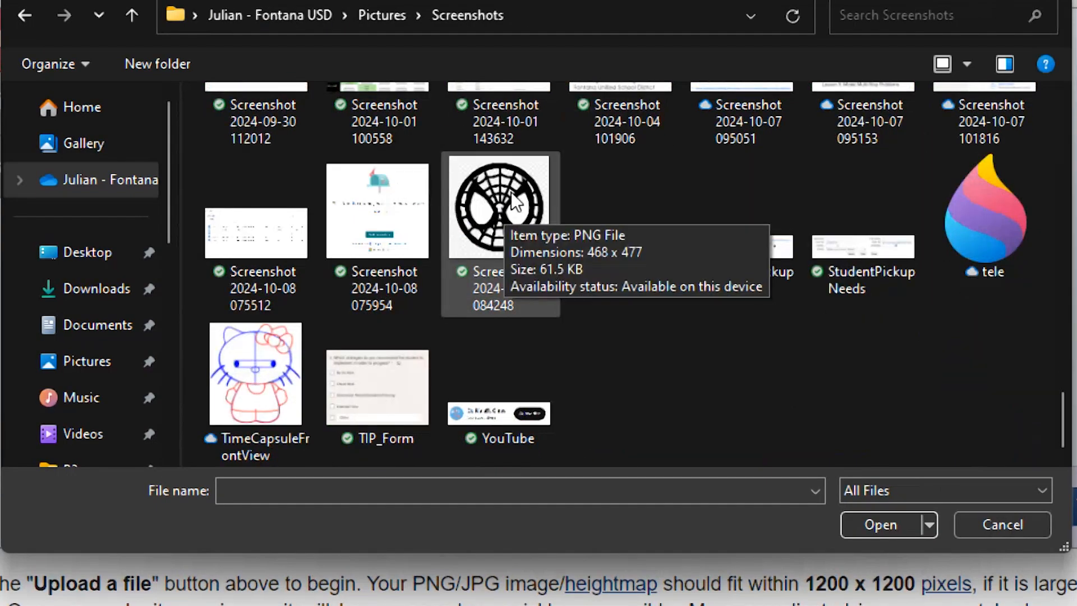
click(505, 213)
click(891, 525)
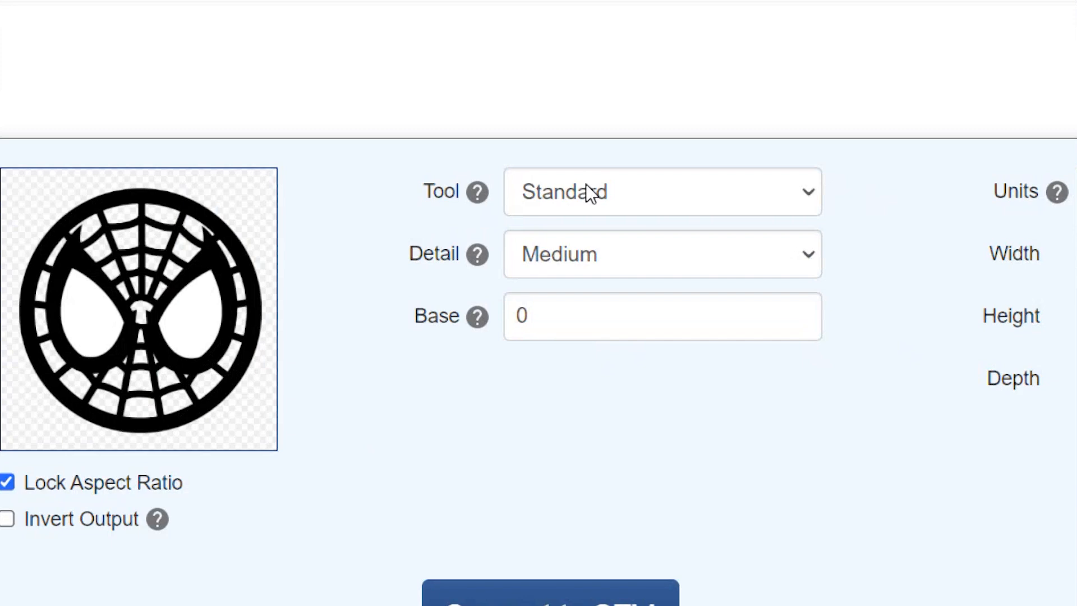
Set the conversion tool to Extrude with Low detail and enable background removal.
click(585, 191)
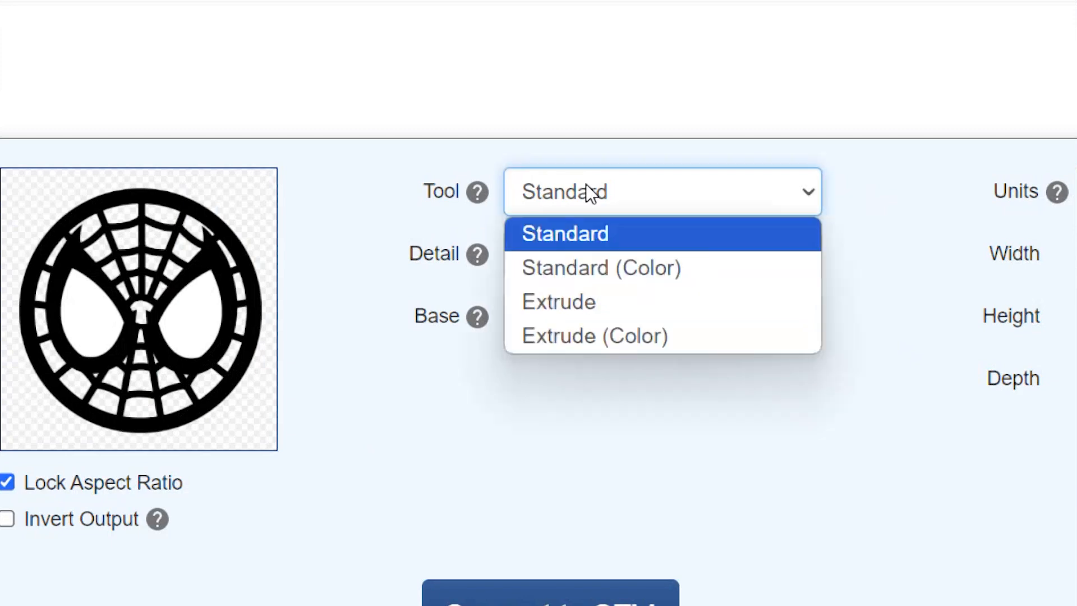
click(613, 301)
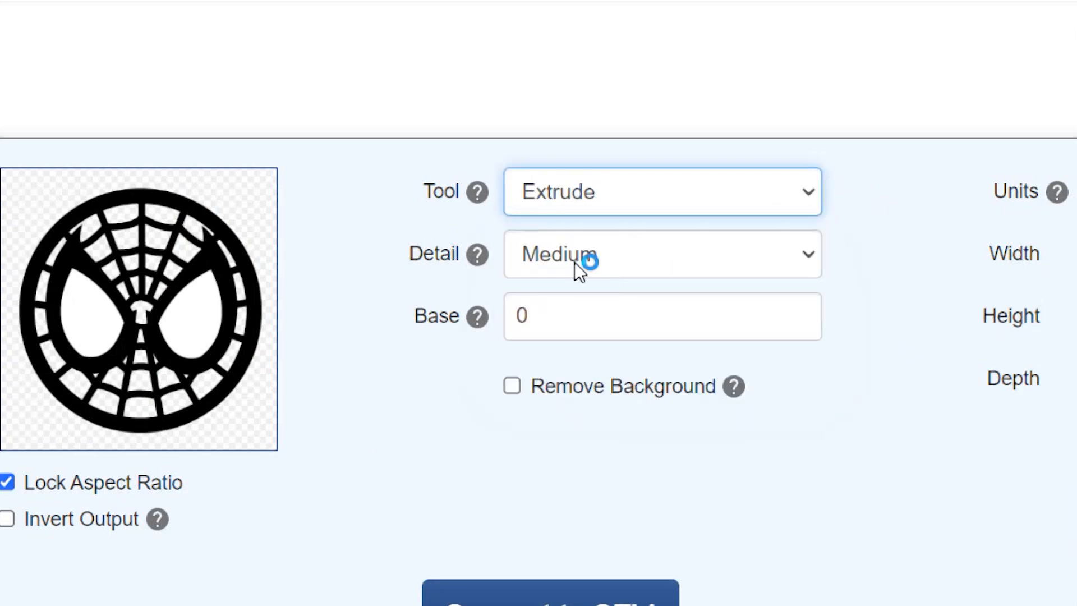
click(581, 259)
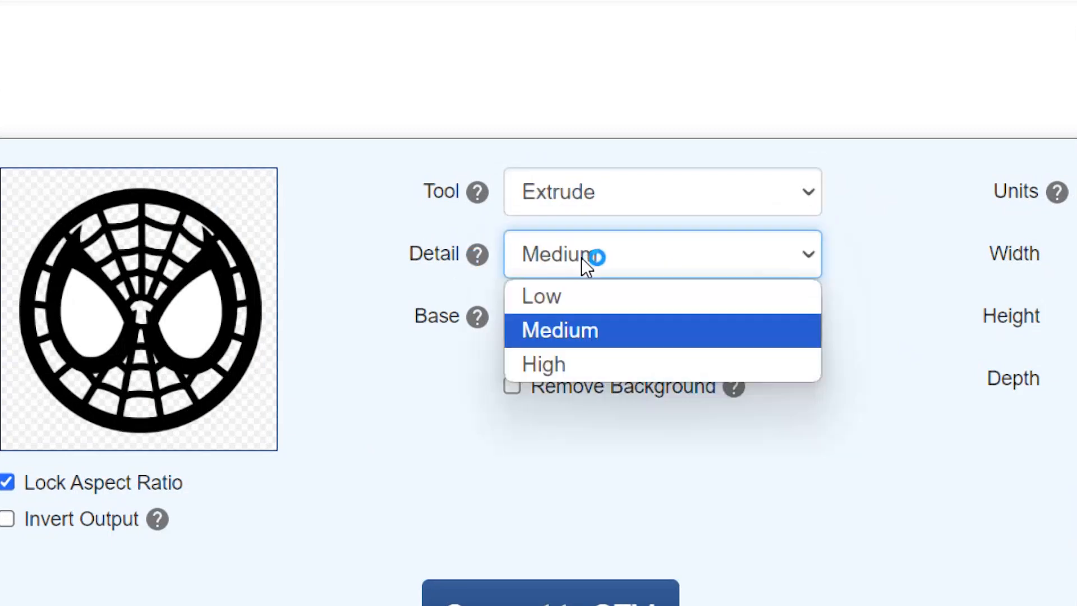
click(583, 294)
click(454, 297)
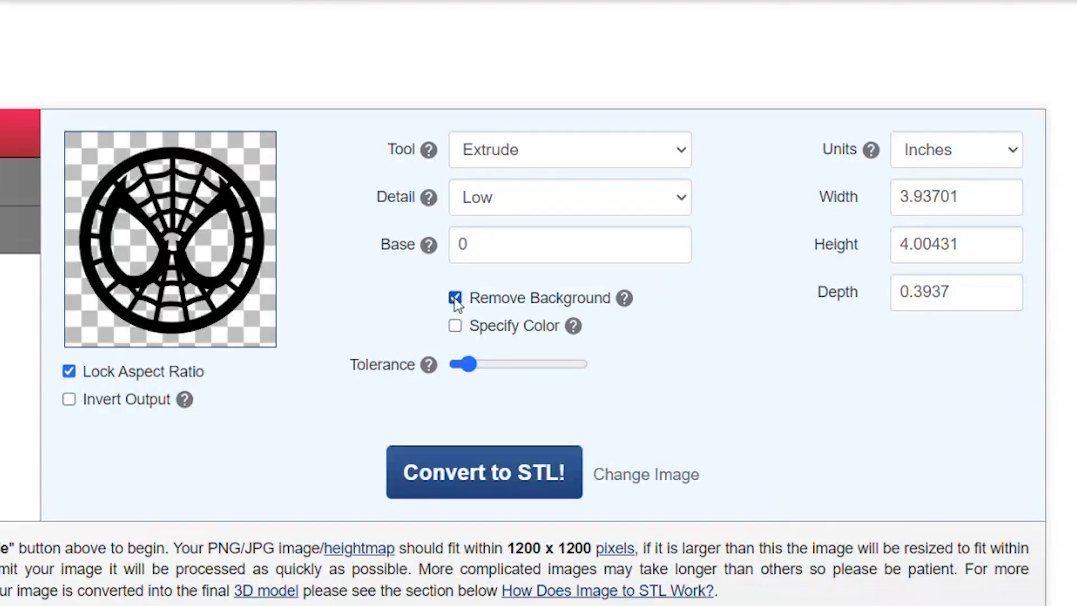
Specify white as the background color to remove from the image.
click(455, 326)
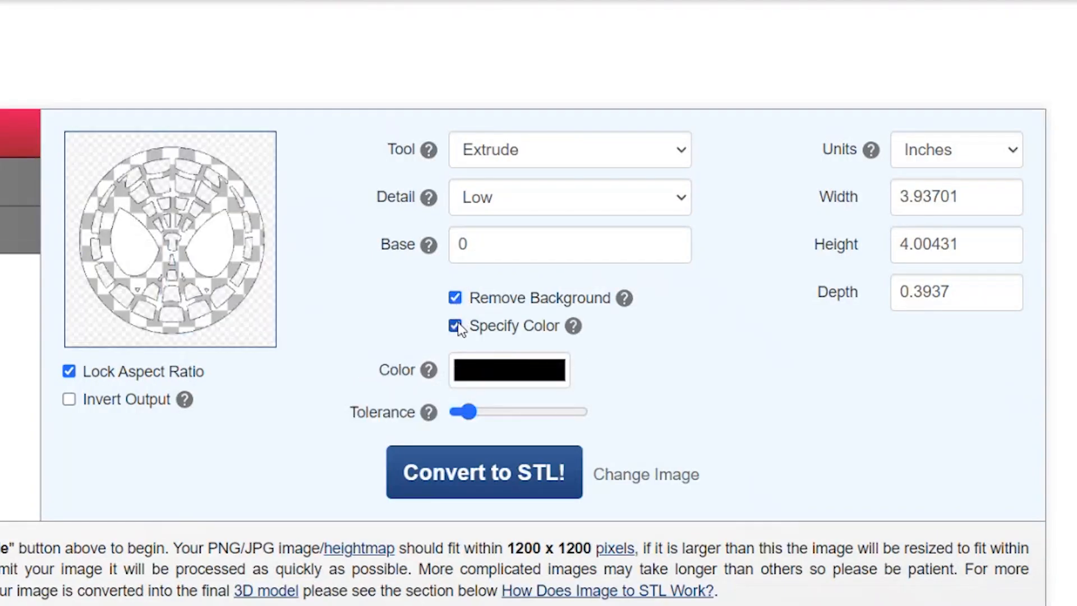
click(506, 373)
drag(468, 402, 439, 382)
click(428, 376)
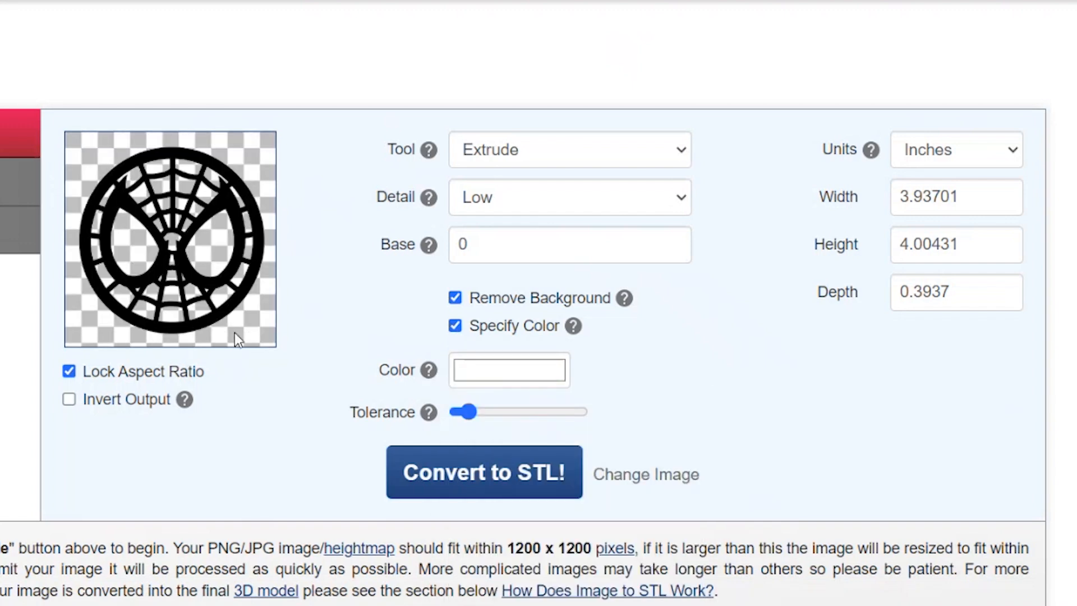
Enable inverted output, raise the tolerance to about three quarters of its range, and convert the image to STL.
click(70, 399)
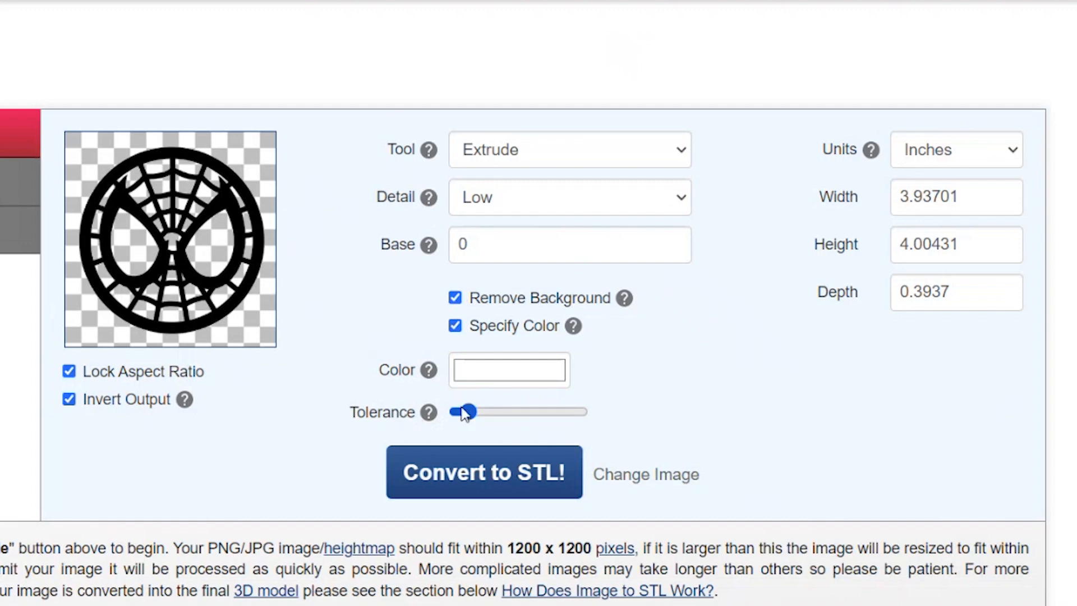
drag(469, 412, 524, 415)
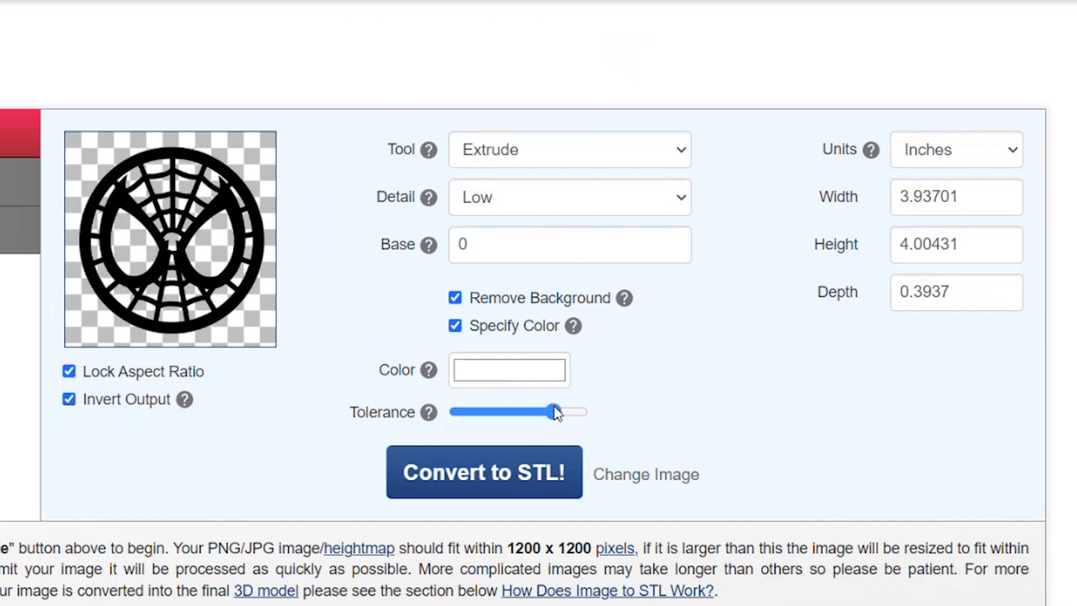
click(514, 483)
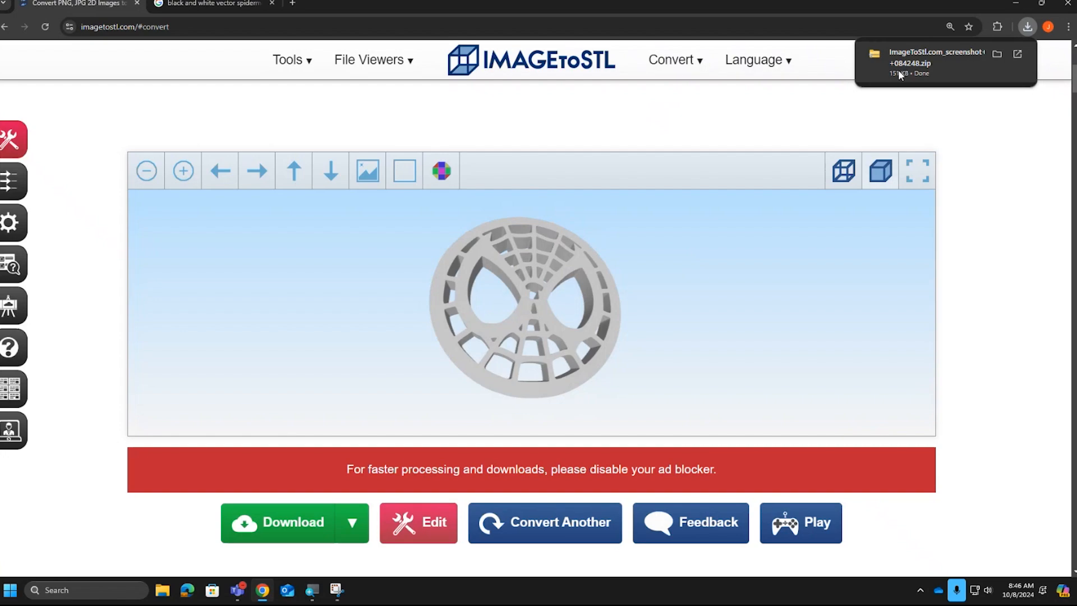
In File Explorer, extract the ImageToStl.com_screenshot+2024-10-08+084248 zip from Downloads into its suggested folder.
click(168, 595)
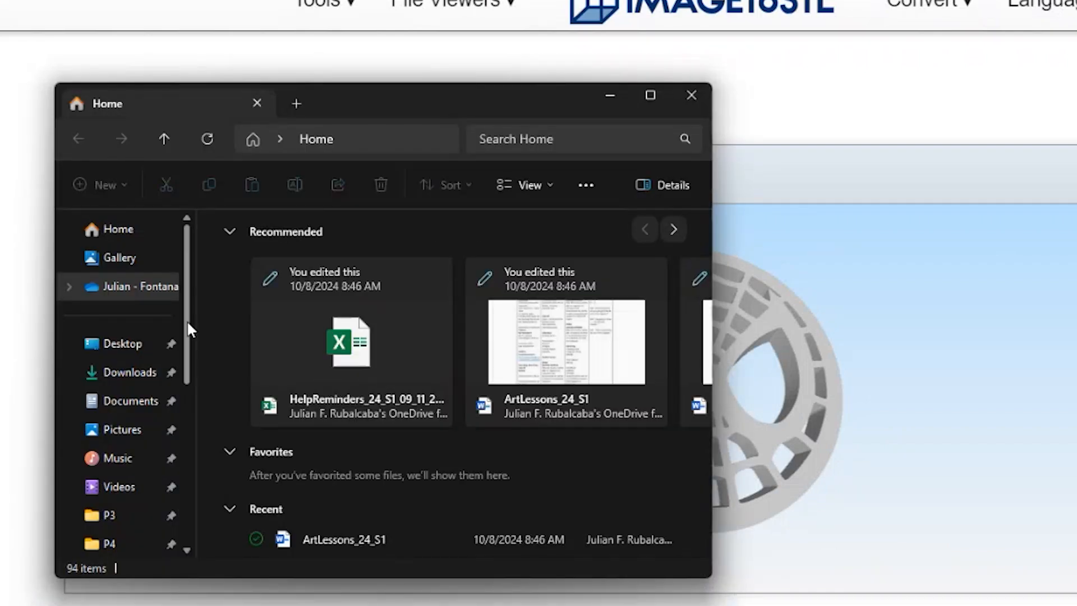
drag(186, 319, 190, 345)
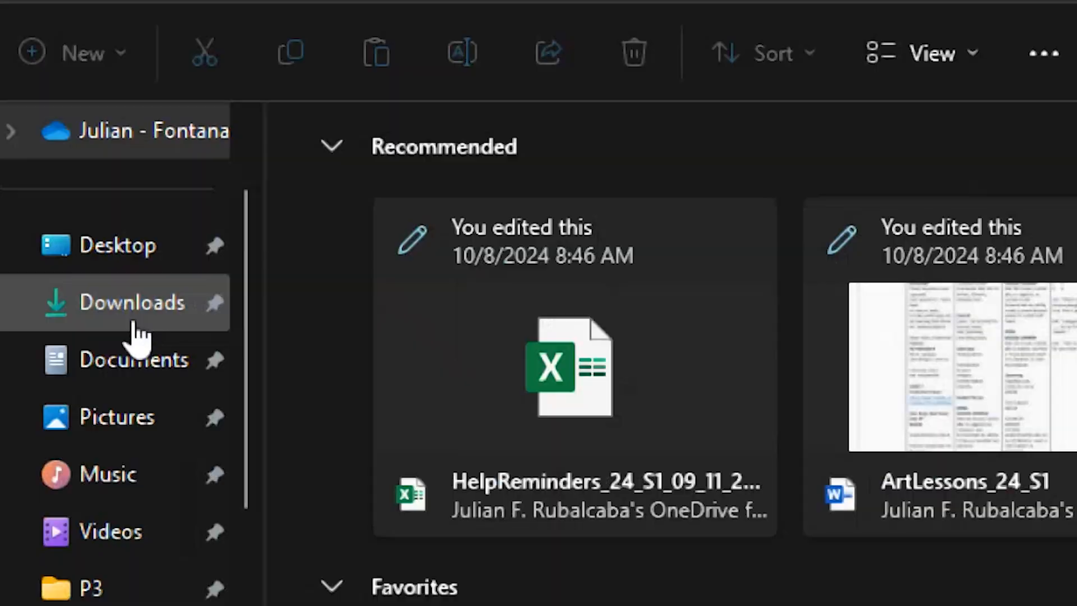
click(131, 317)
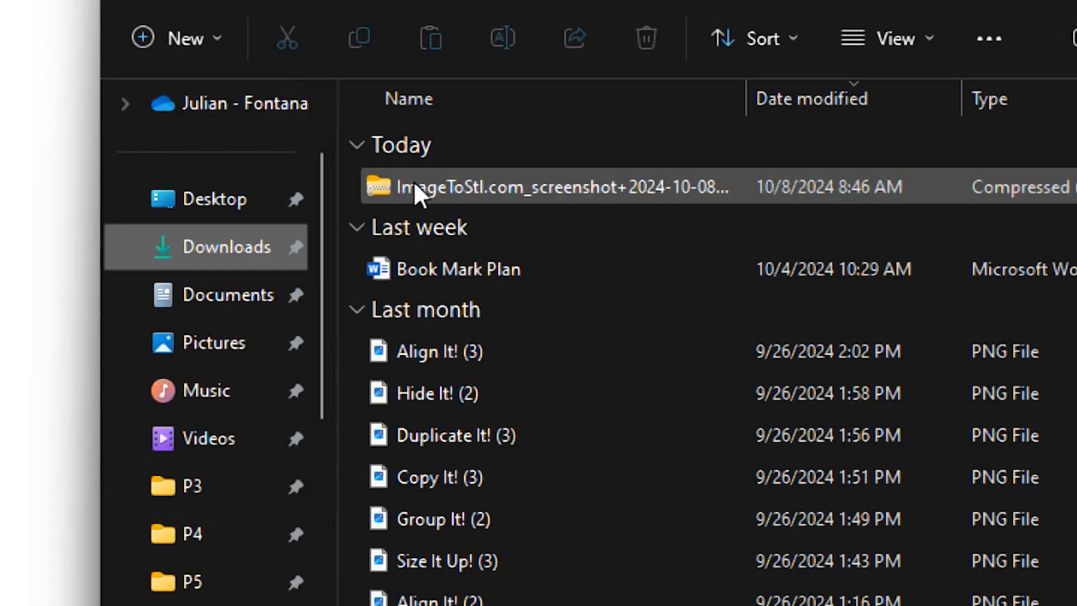
click(415, 183)
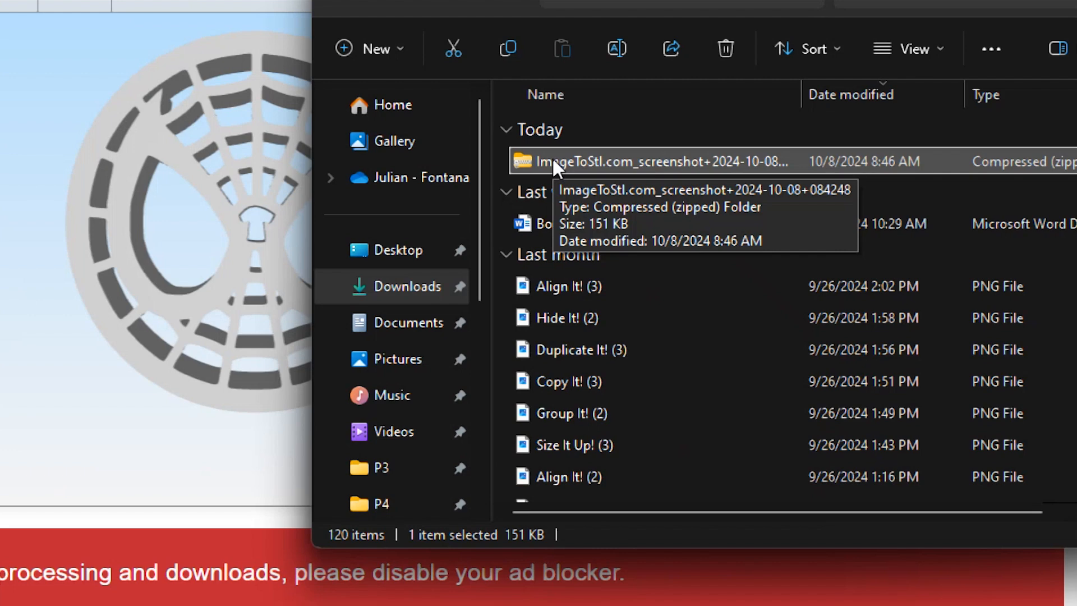
right_click(553, 160)
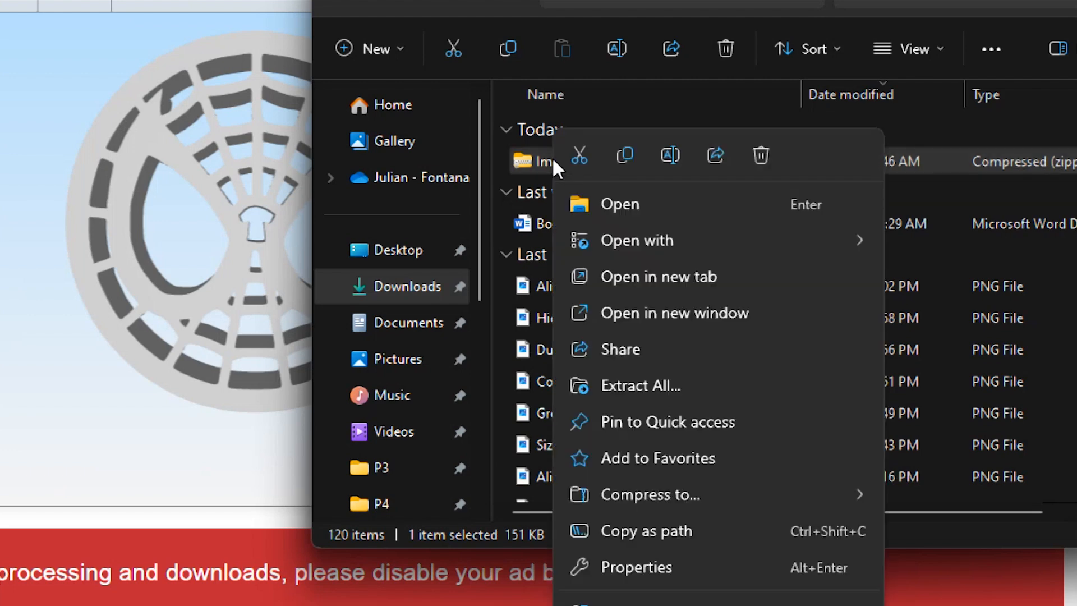
click(646, 388)
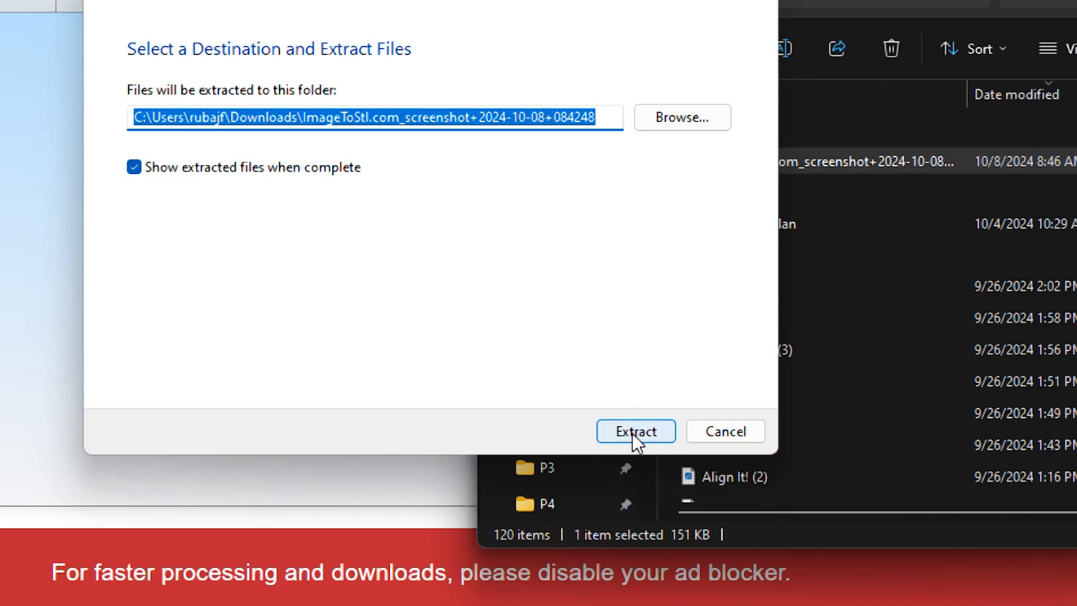
click(632, 433)
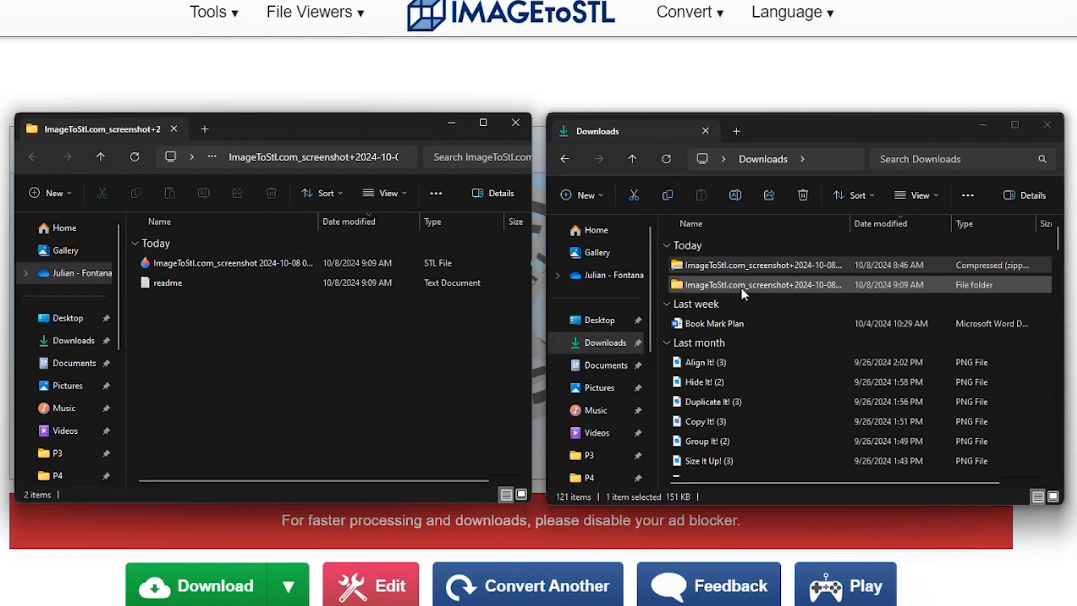
Rename the extracted STL file as Spiderman.
click(227, 265)
click(210, 193)
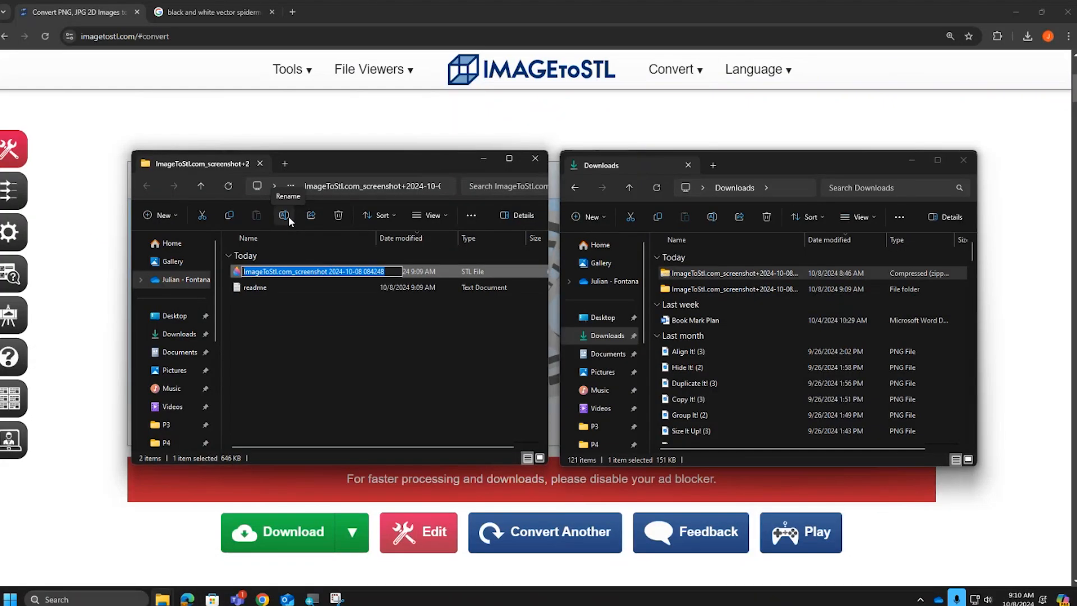
text(Spiderman)
click(764, 163)
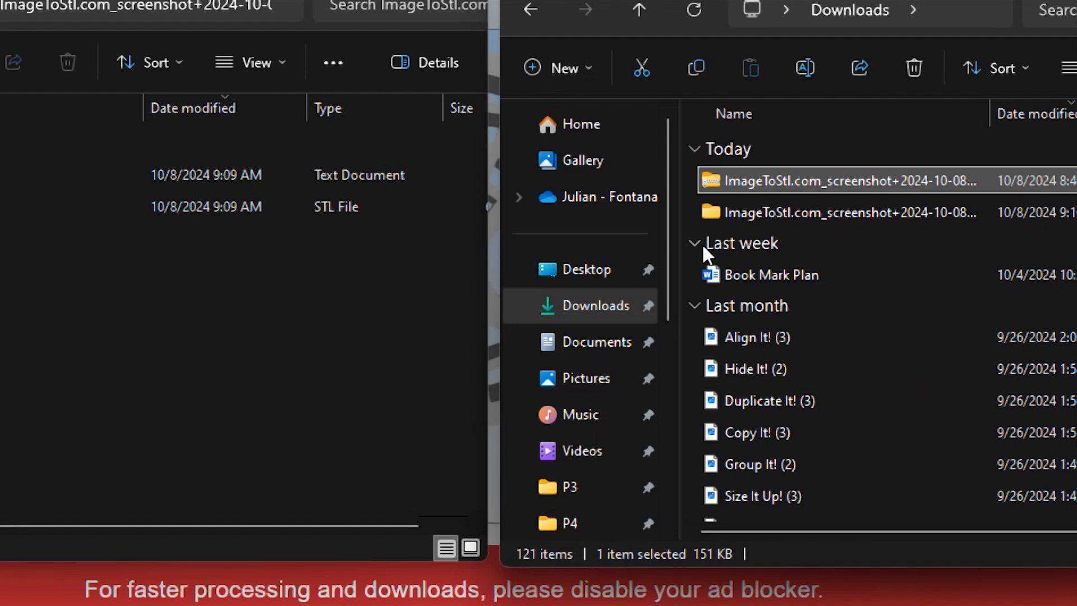
Create a folder named 2Dto3D inside the P3 folder and move the Spiderman STL file into it.
scroll(666, 250, down, 3)
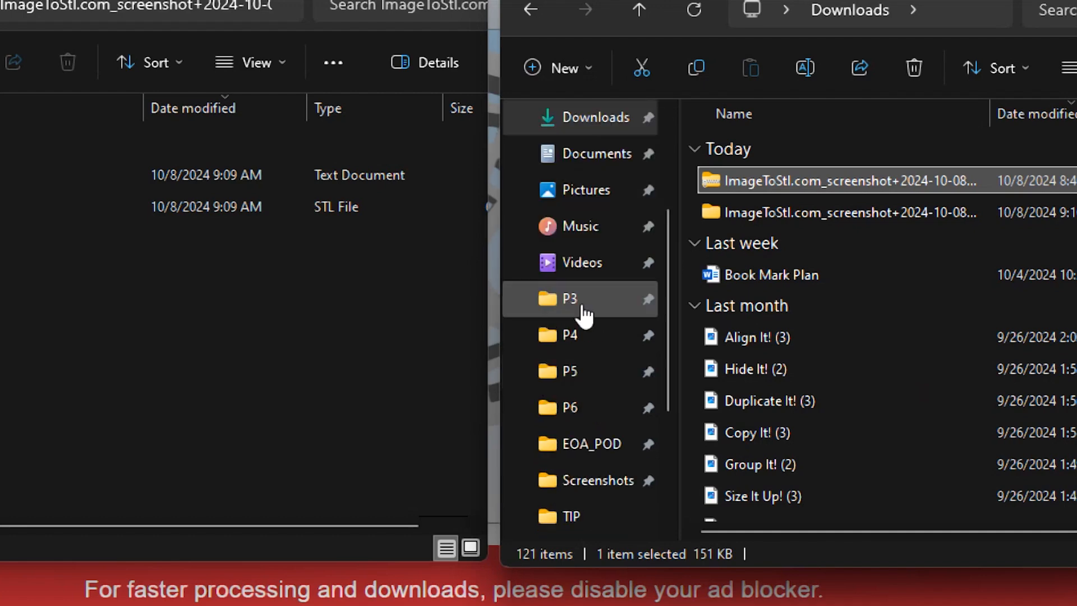
click(577, 297)
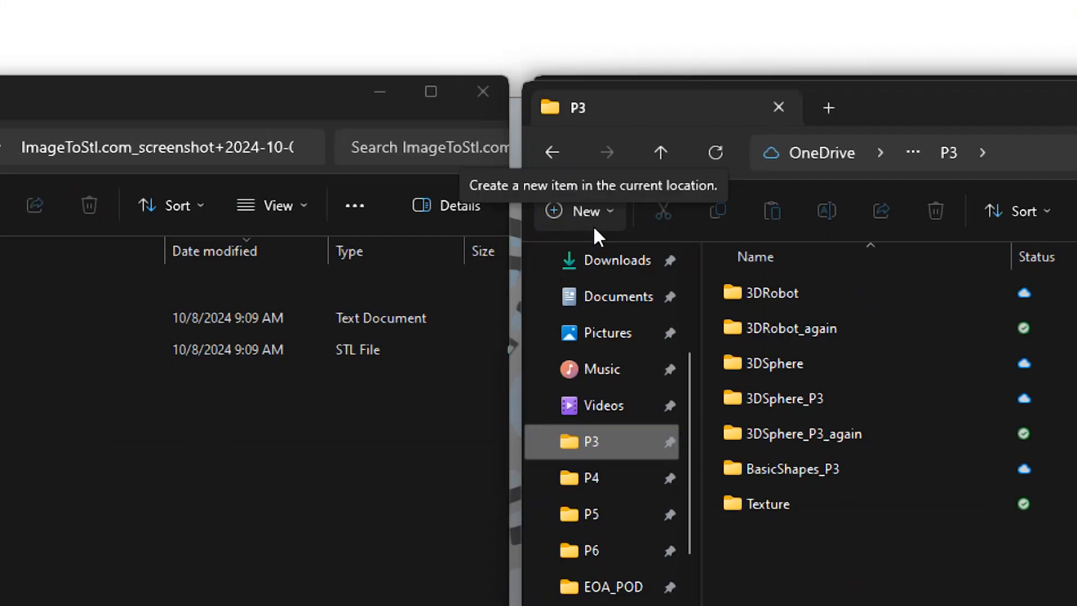
click(593, 220)
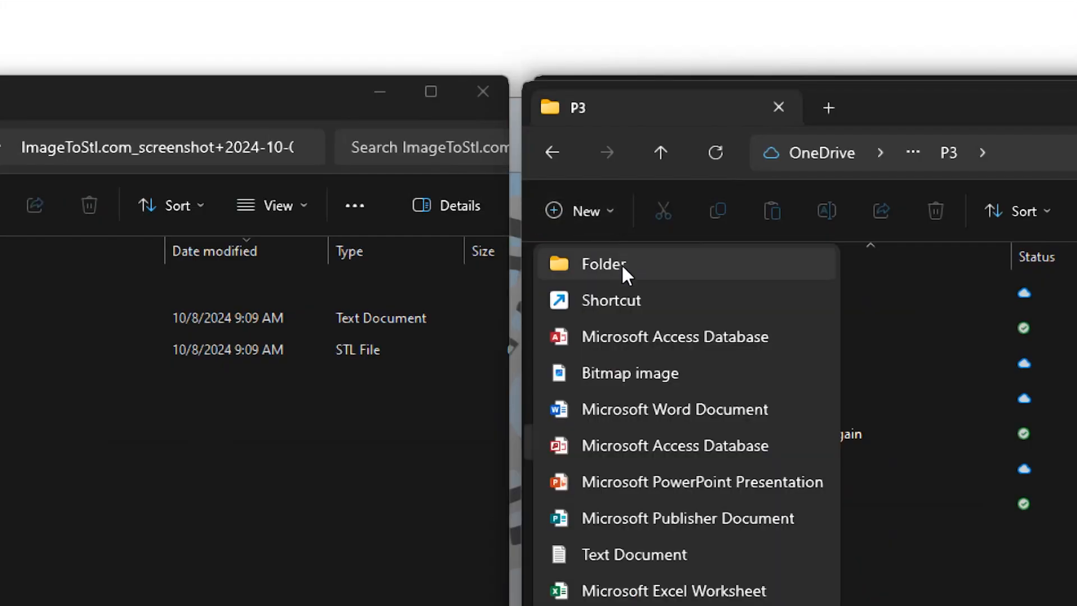
click(620, 264)
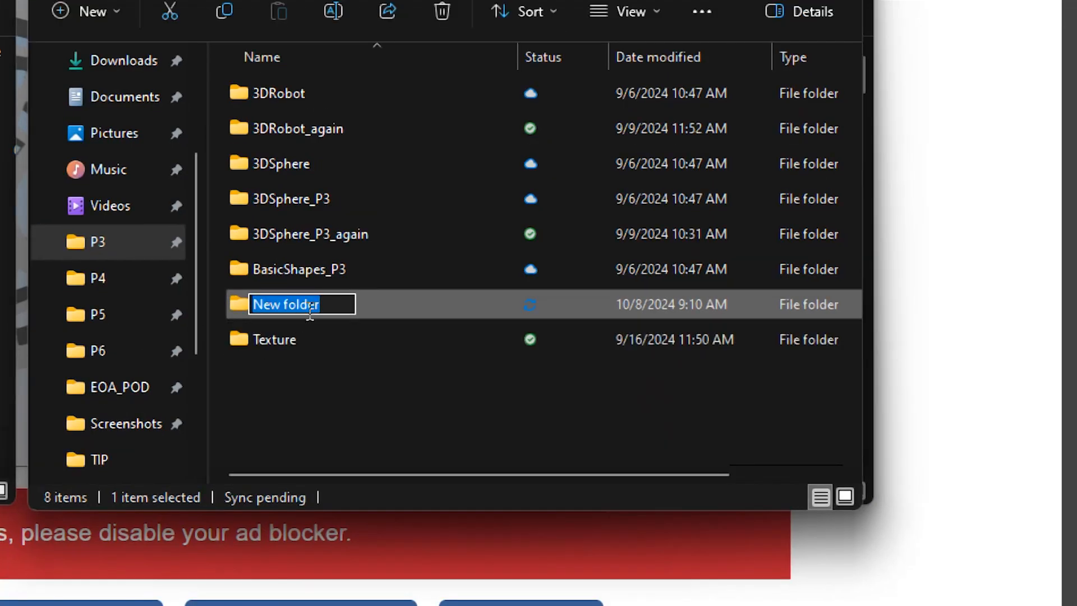
text(2Dto3D)
click(344, 404)
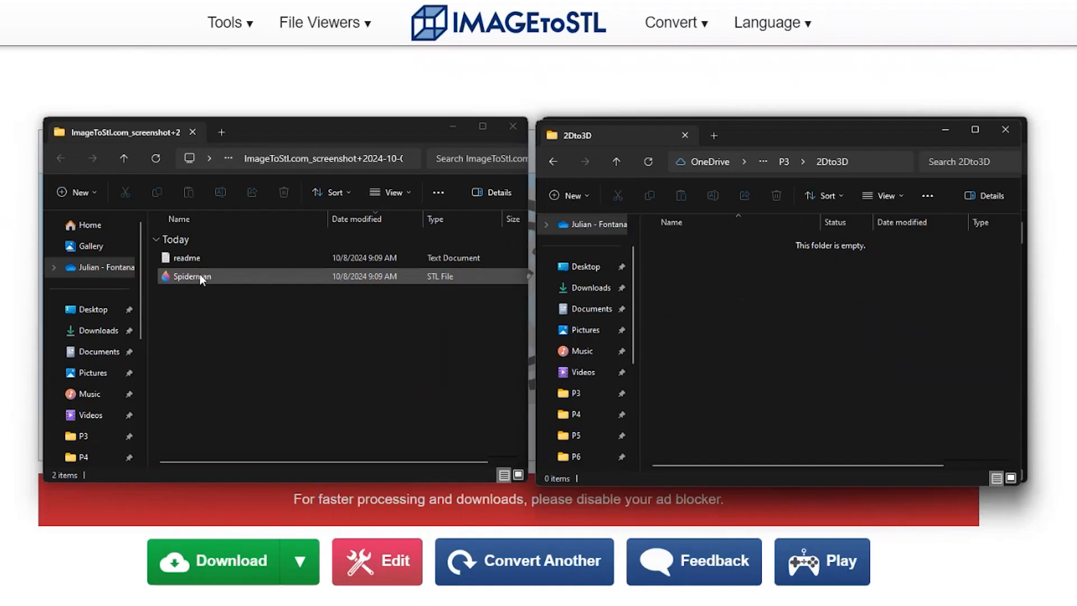
drag(199, 274, 714, 274)
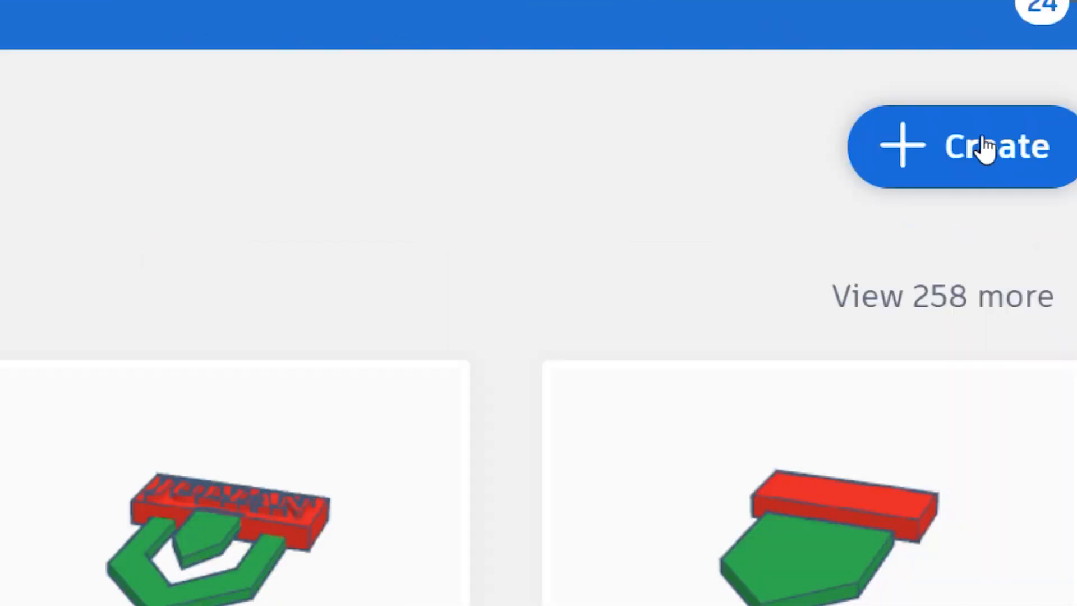
In Tinkercad, create a new 3D design named Spiderman2Dto3D.
click(982, 143)
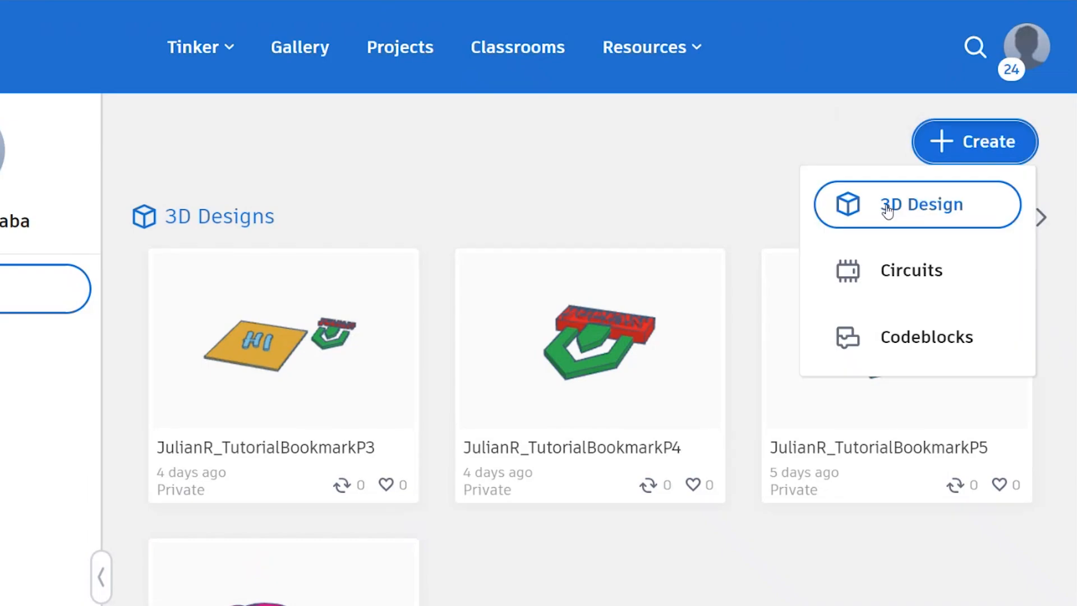
click(887, 209)
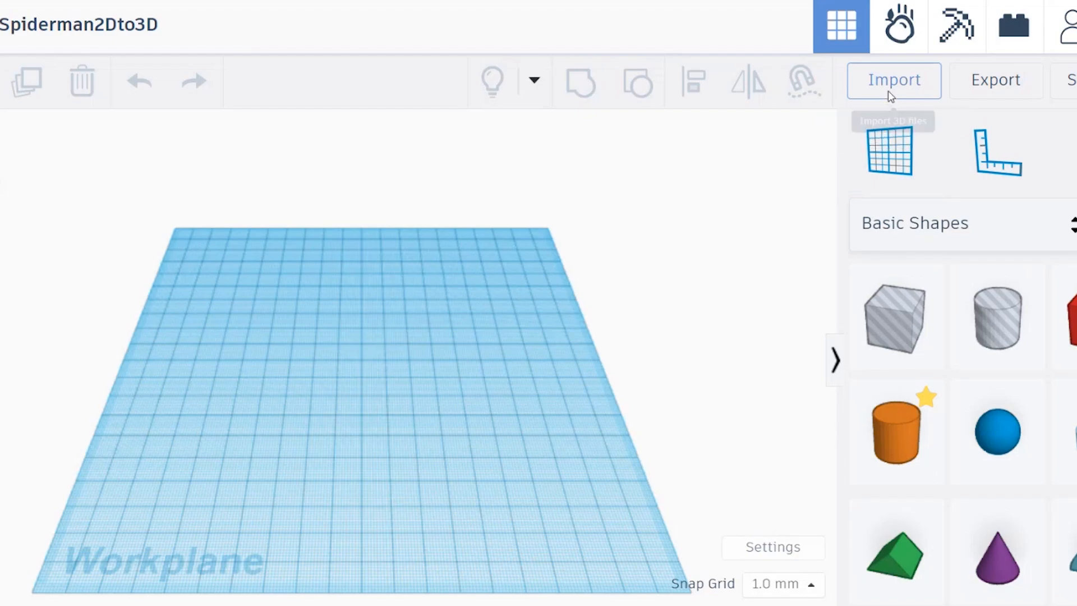
Choose the Spiderman STL file from the 2Dto3D folder inside P3 as the 3D file to import.
click(891, 96)
click(561, 302)
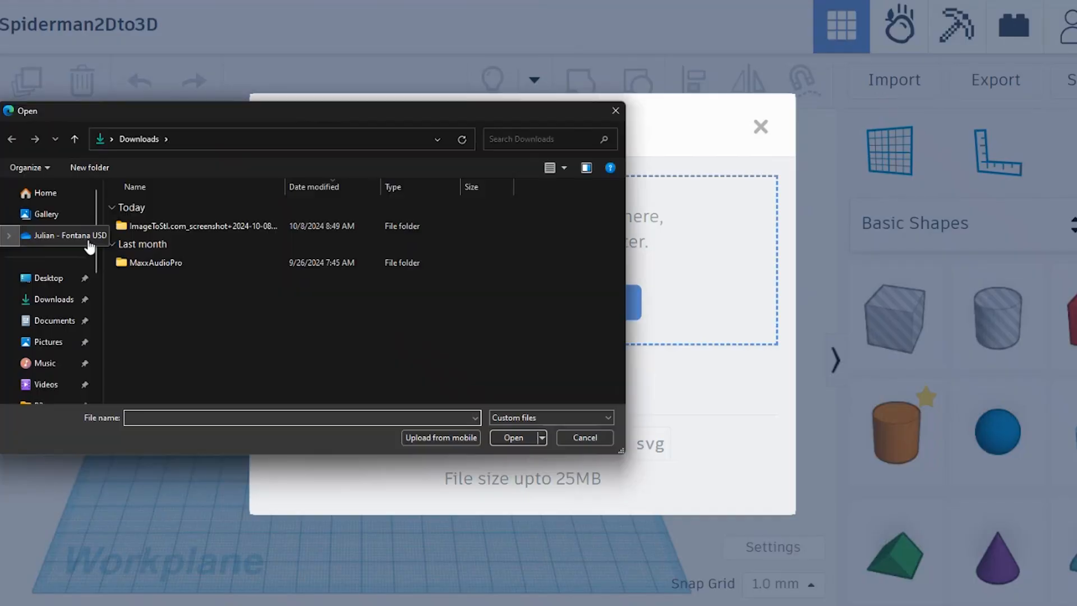
drag(96, 240, 97, 293)
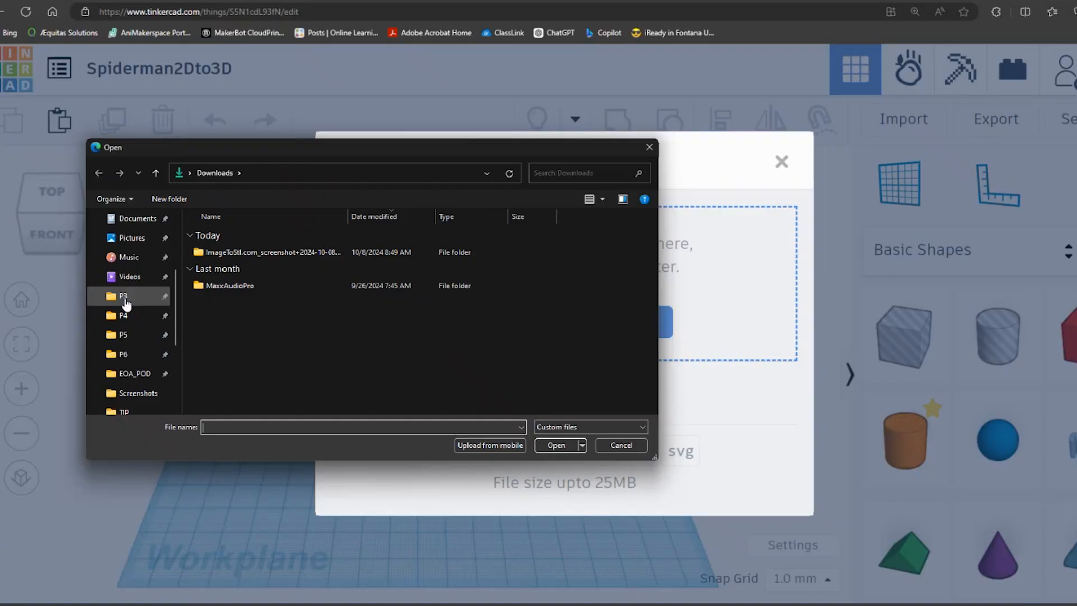
click(126, 303)
double_click(211, 242)
click(275, 178)
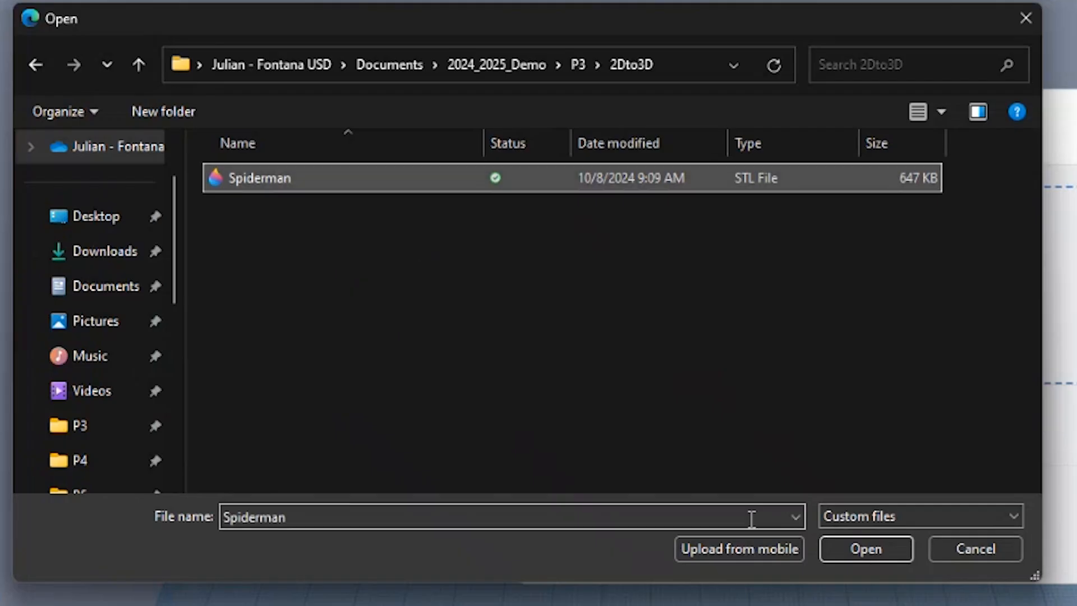
click(853, 553)
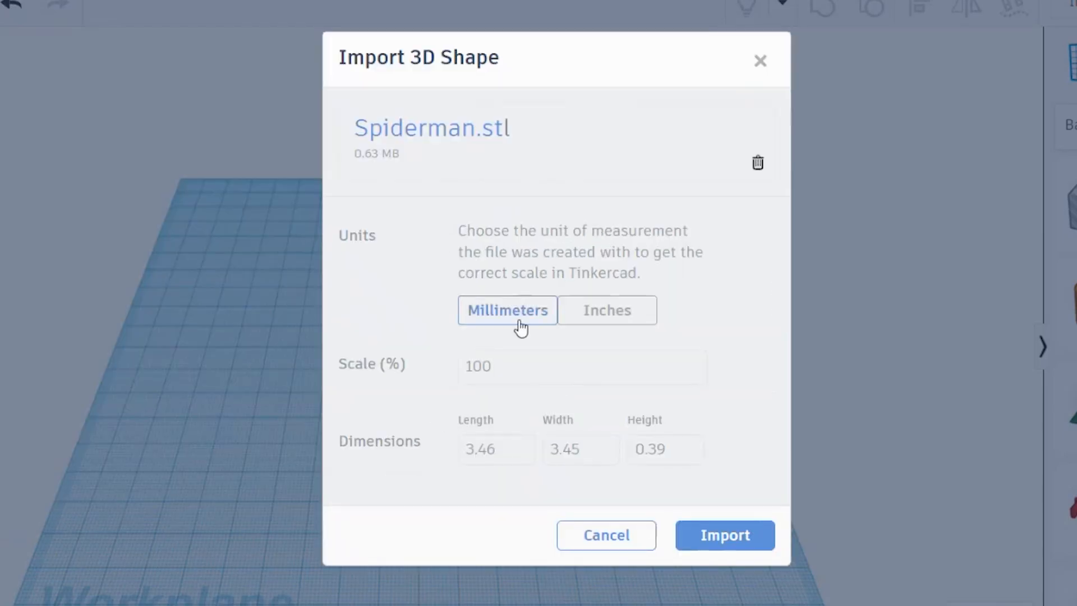
Import the Spiderman shape with its units set to inches and move it to the workplane's far right corner.
click(621, 324)
click(728, 534)
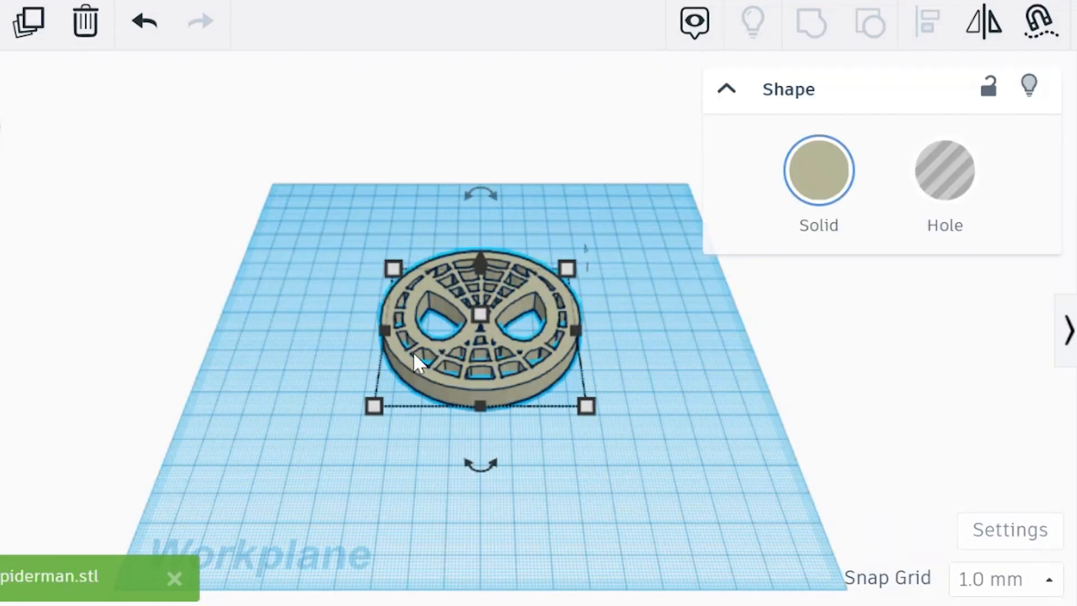
drag(422, 352, 567, 253)
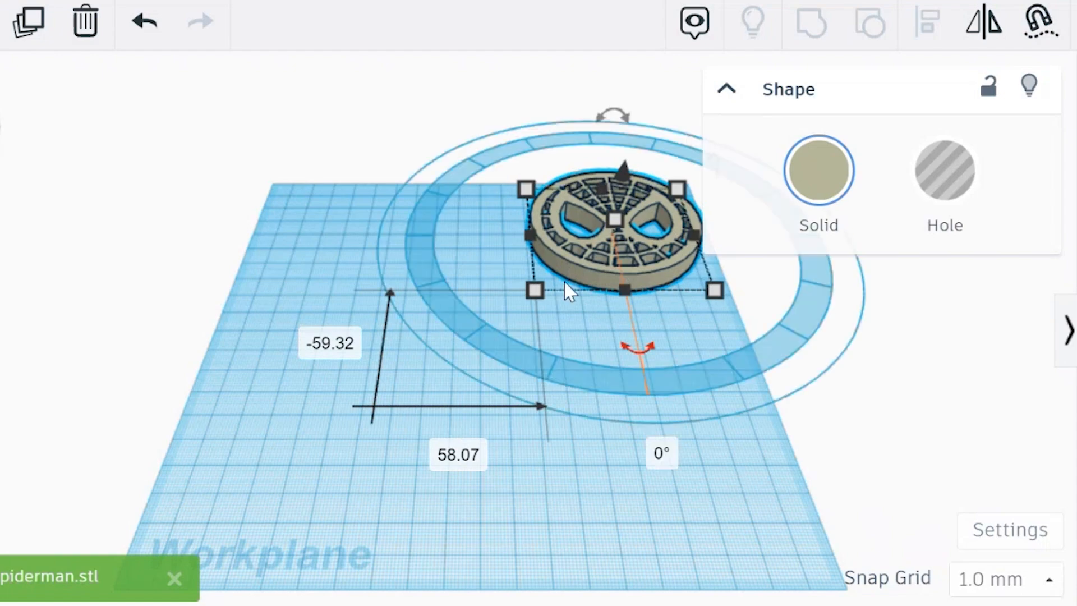
click(634, 465)
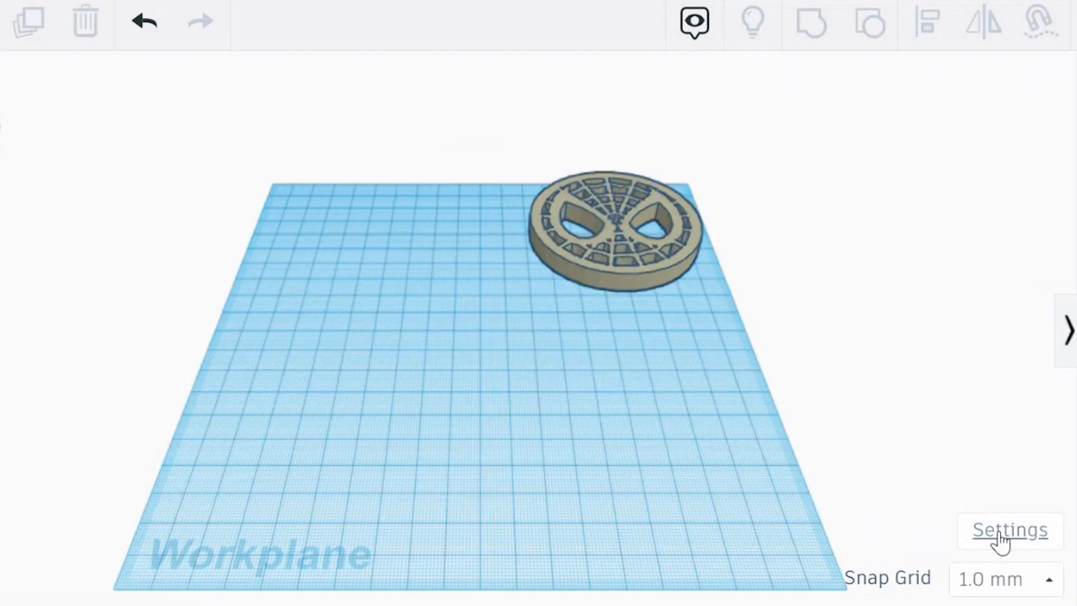
Change the workplane units from the preset millimeters to inches.
click(1000, 533)
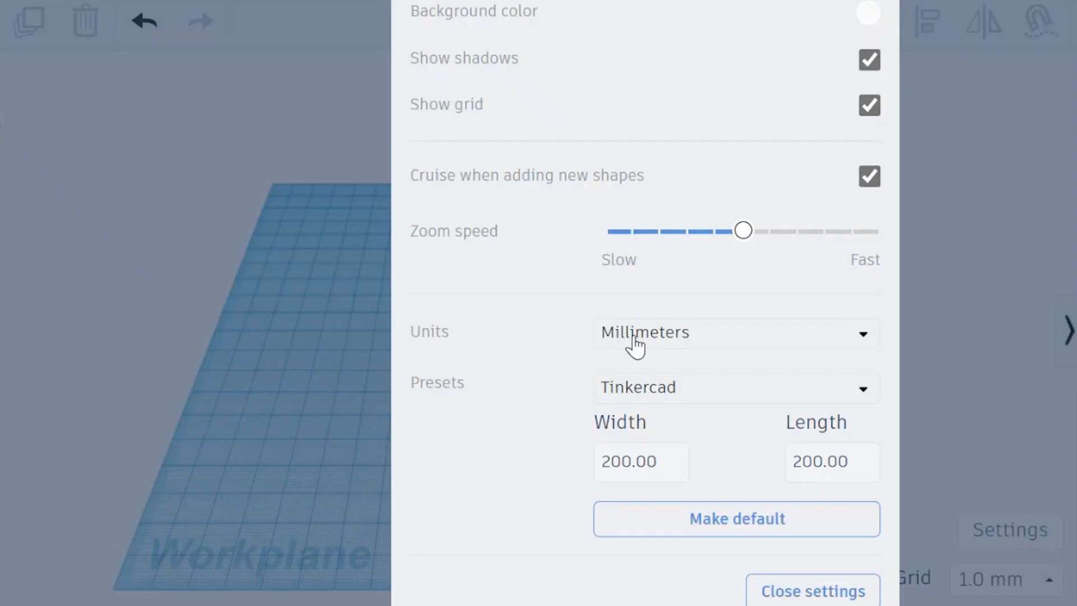
click(730, 351)
click(703, 424)
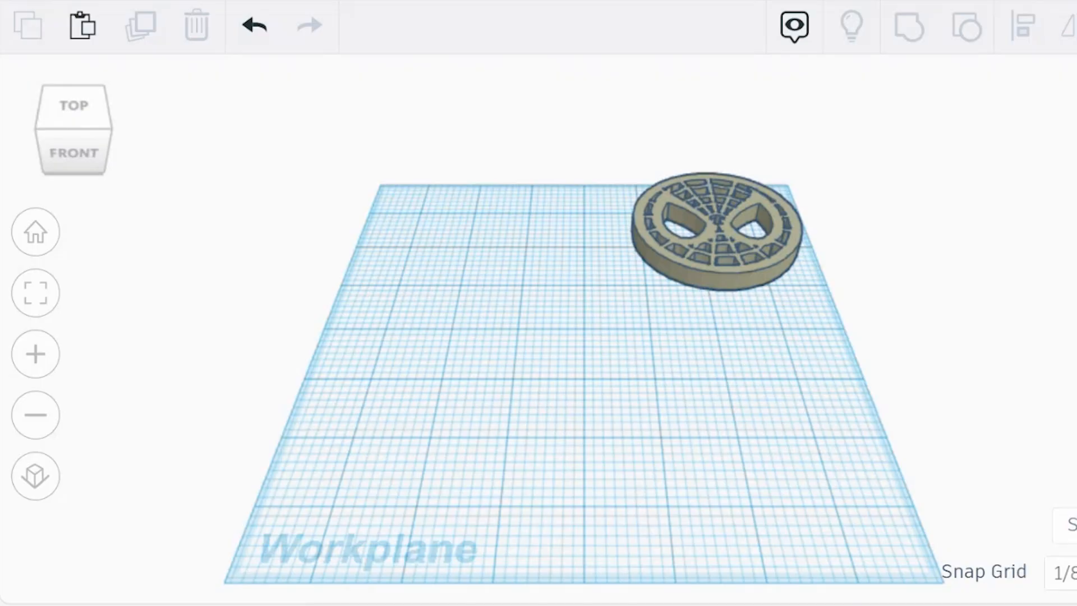
Place a solid box on the workplane in front of the mask and display its height dimension.
click(480, 358)
click(587, 412)
click(476, 312)
mouse_move(471, 307)
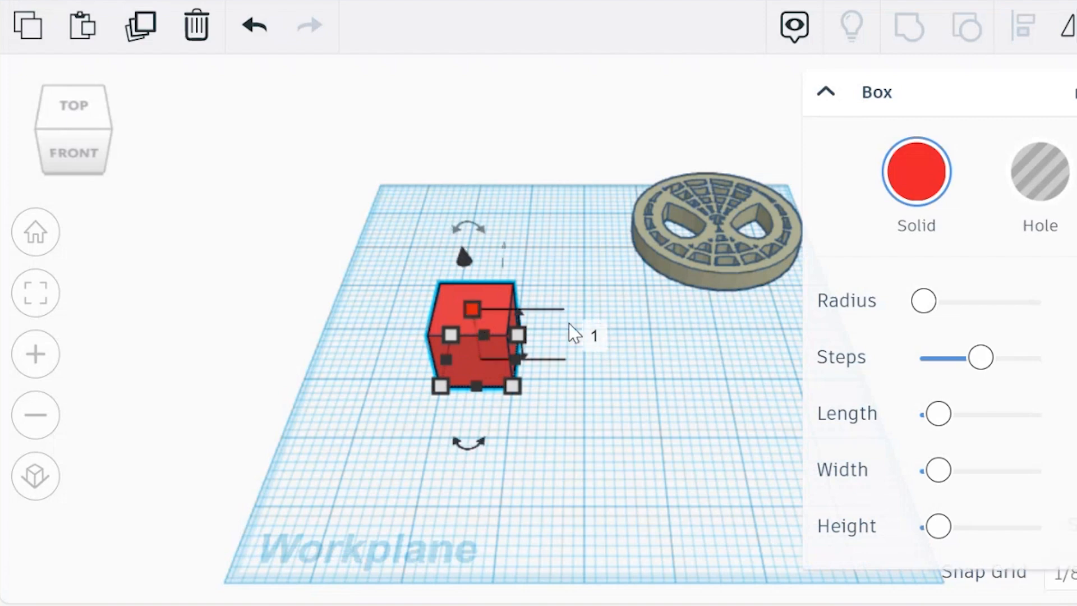
click(630, 434)
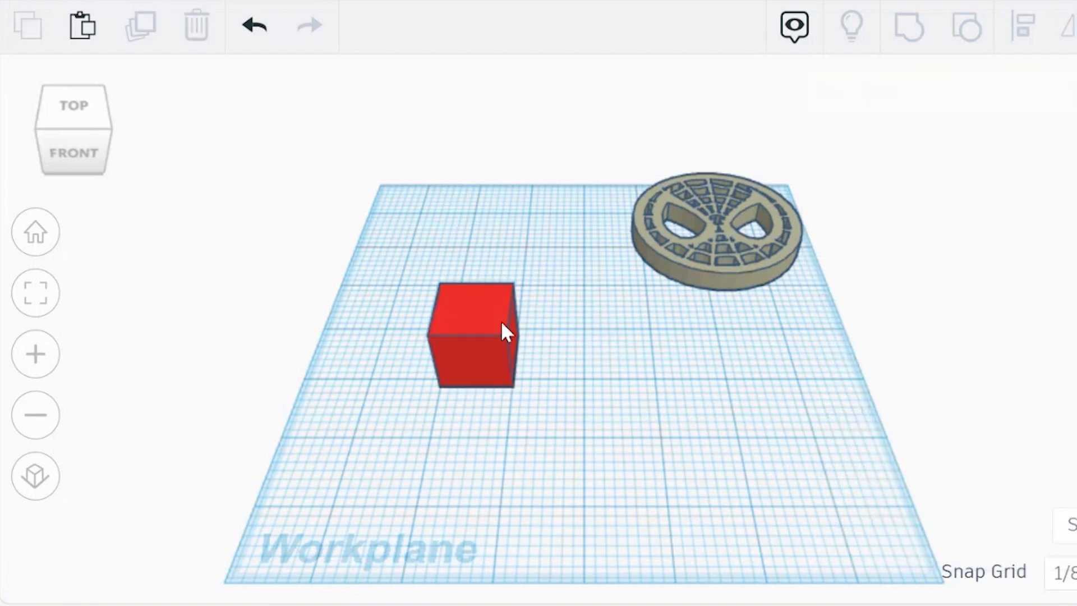
click(471, 305)
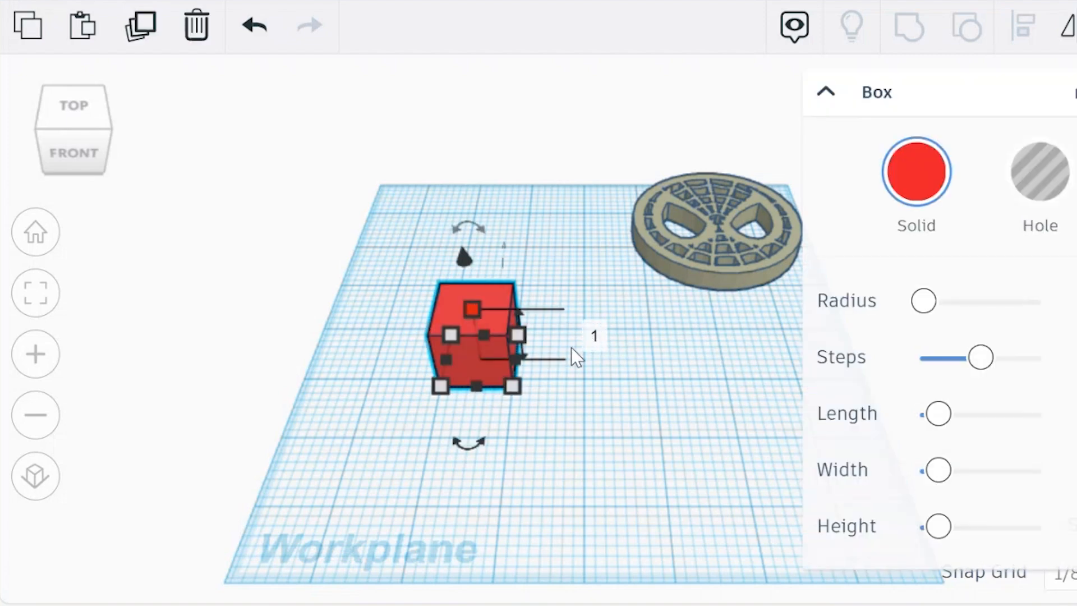
Enlarge the red box's base to 5 by 5 inches.
mouse_move(515, 387)
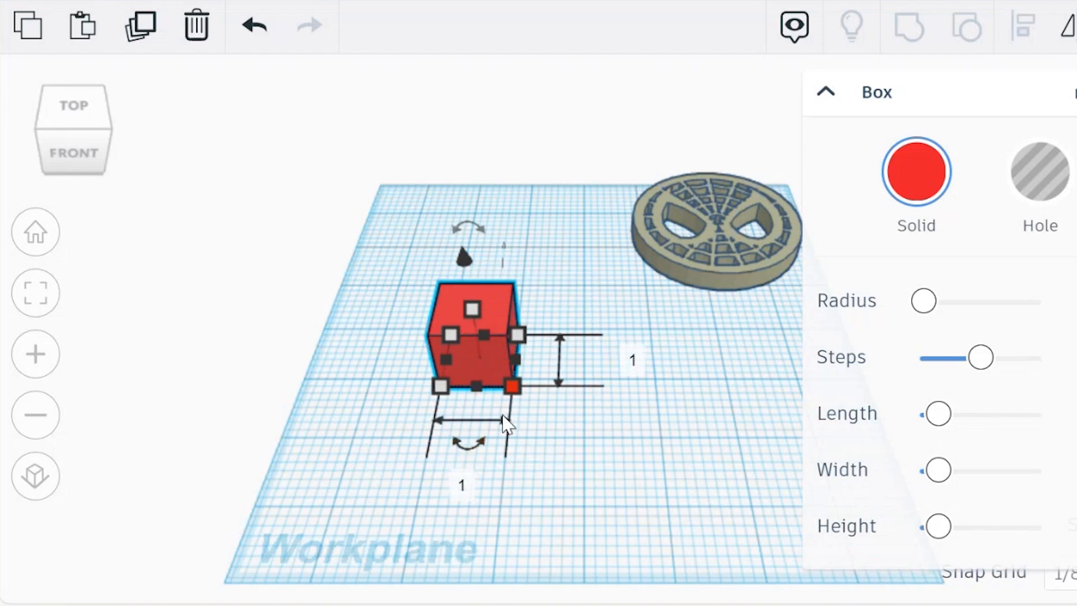
click(463, 485)
text(5)
key(Return)
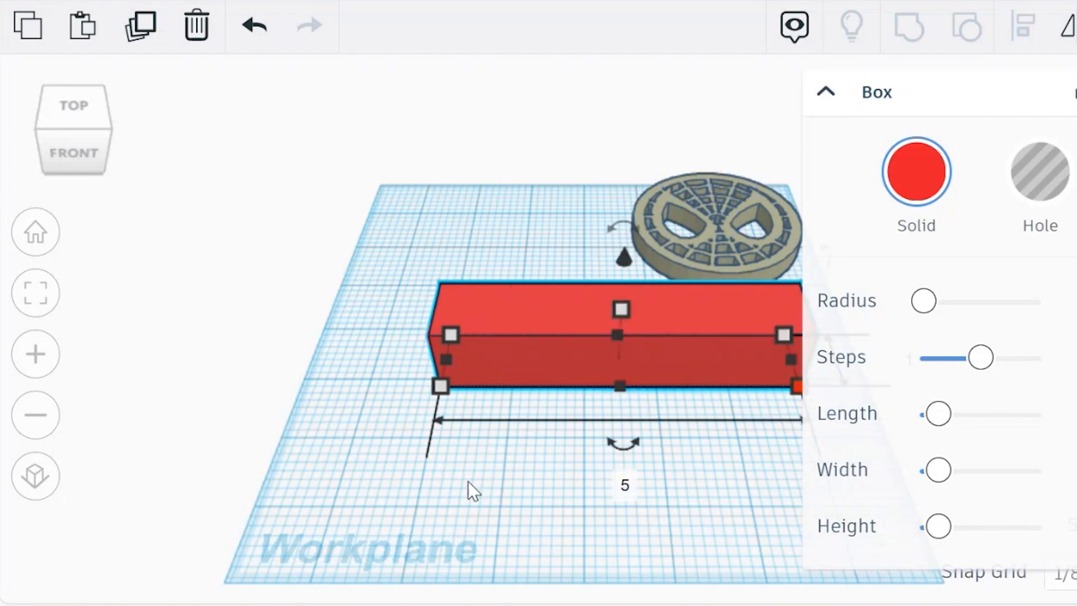
scroll(508, 395, down, 1)
scroll(509, 392, down, 2)
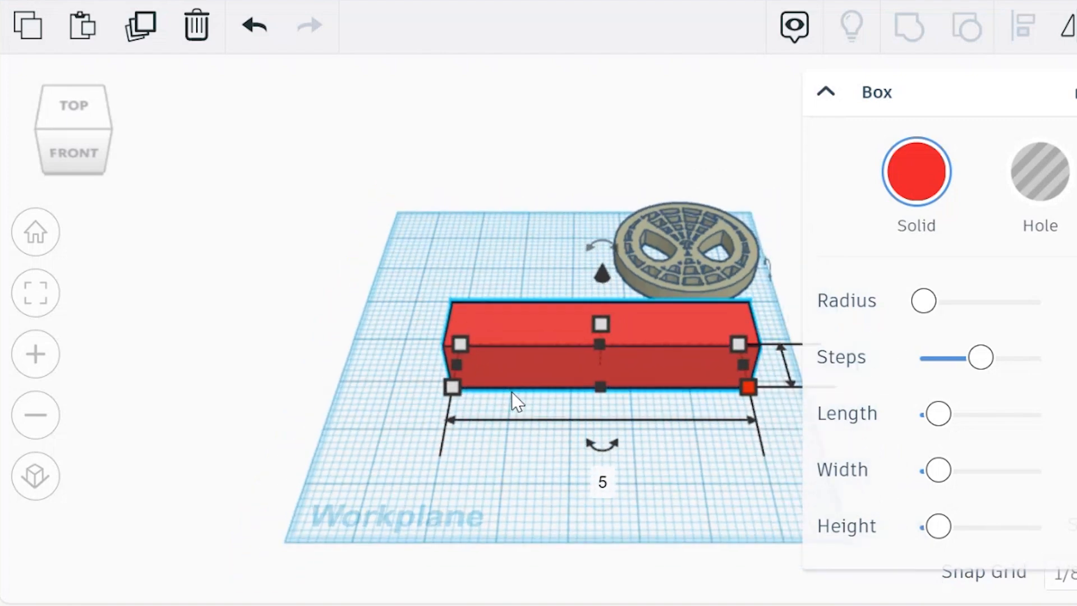
middle_drag(500, 285, 333, 291)
scroll(483, 314, up, 1)
click(660, 397)
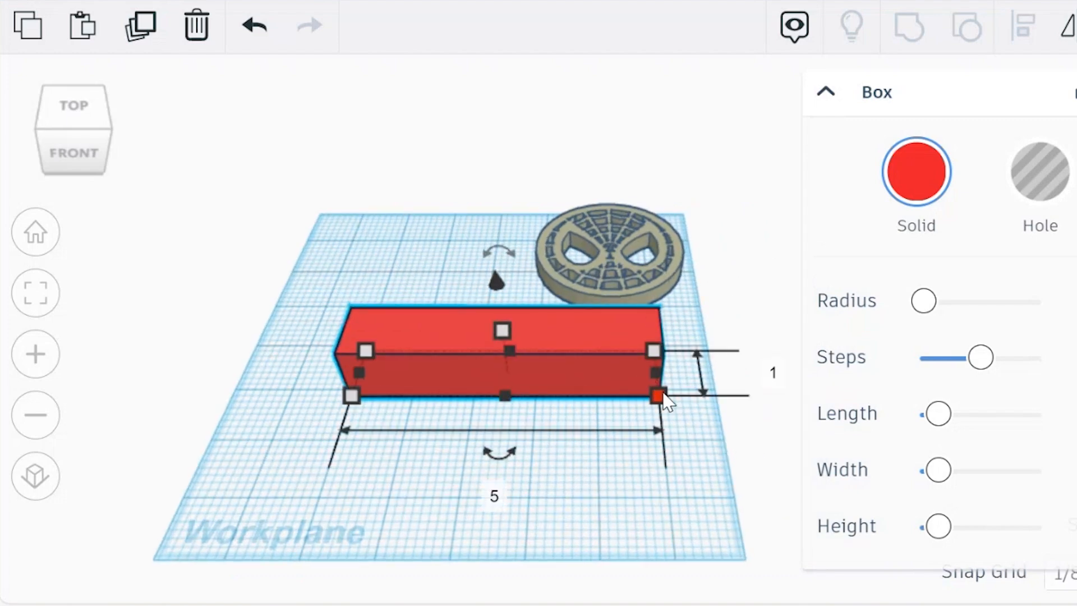
click(774, 373)
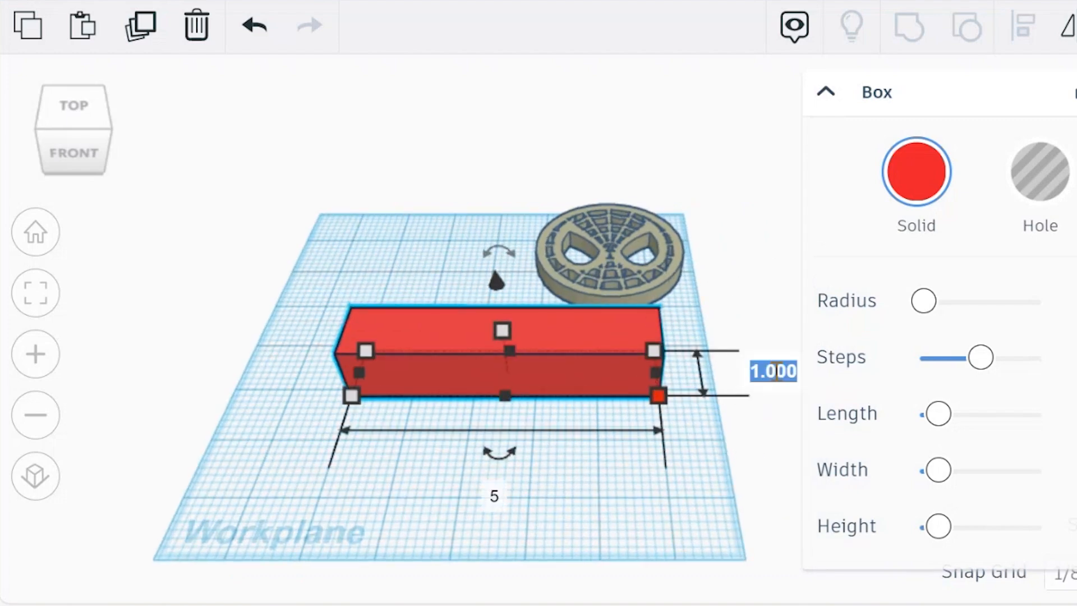
text(5)
key(Return)
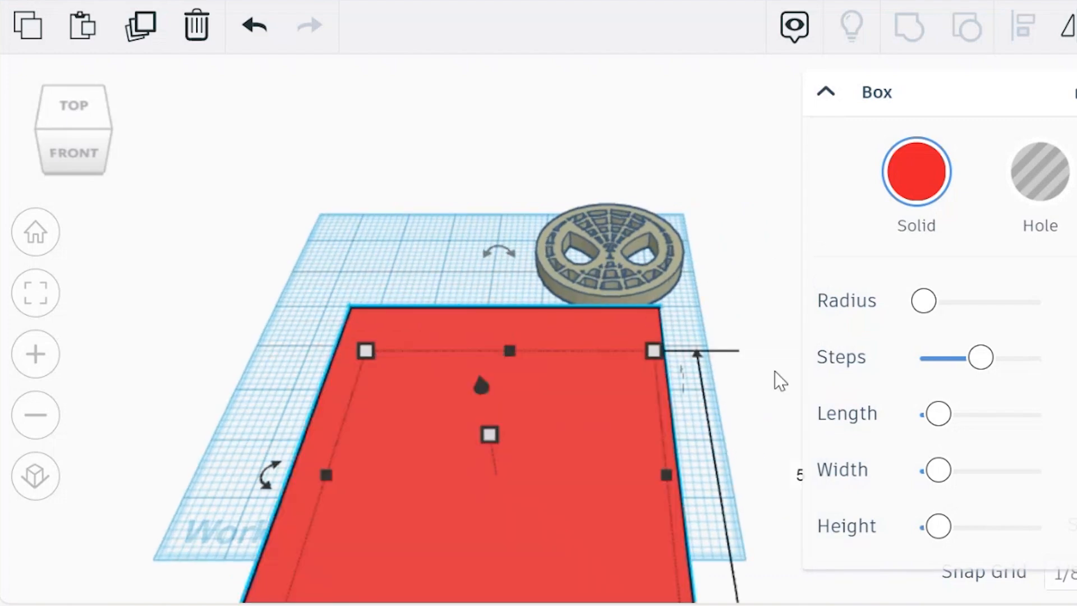
Move the Spiderman mask out from behind the red box to sit beside the box's right side.
drag(602, 508, 563, 370)
right_drag(695, 426, 539, 317)
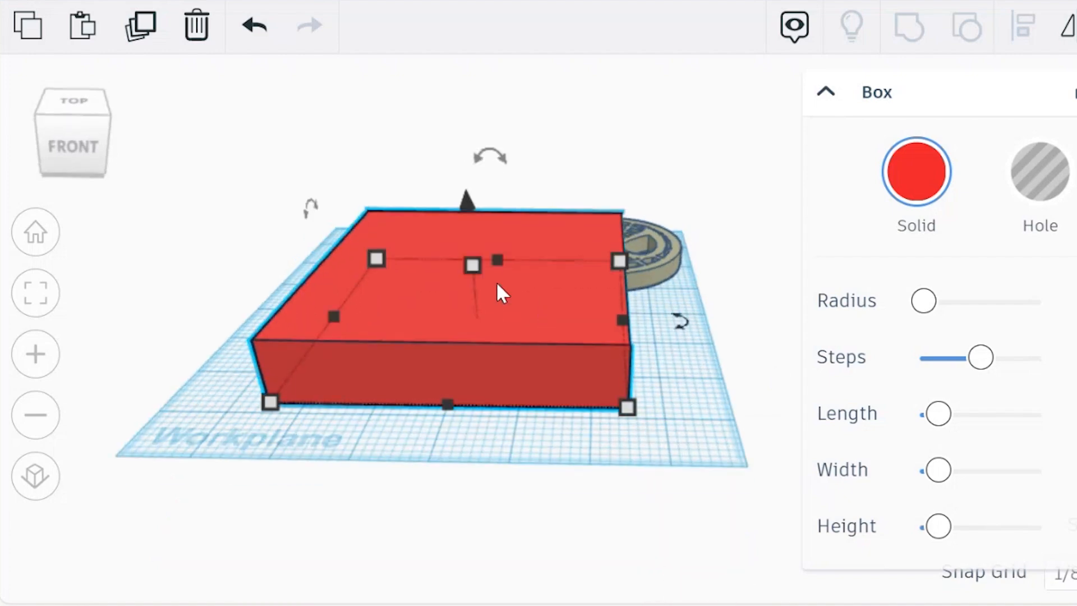
click(680, 343)
drag(660, 244, 779, 317)
click(729, 440)
Set the Spiderman mask's height to 1 inch and turn the mask into a hole.
click(722, 353)
click(830, 331)
text(1)
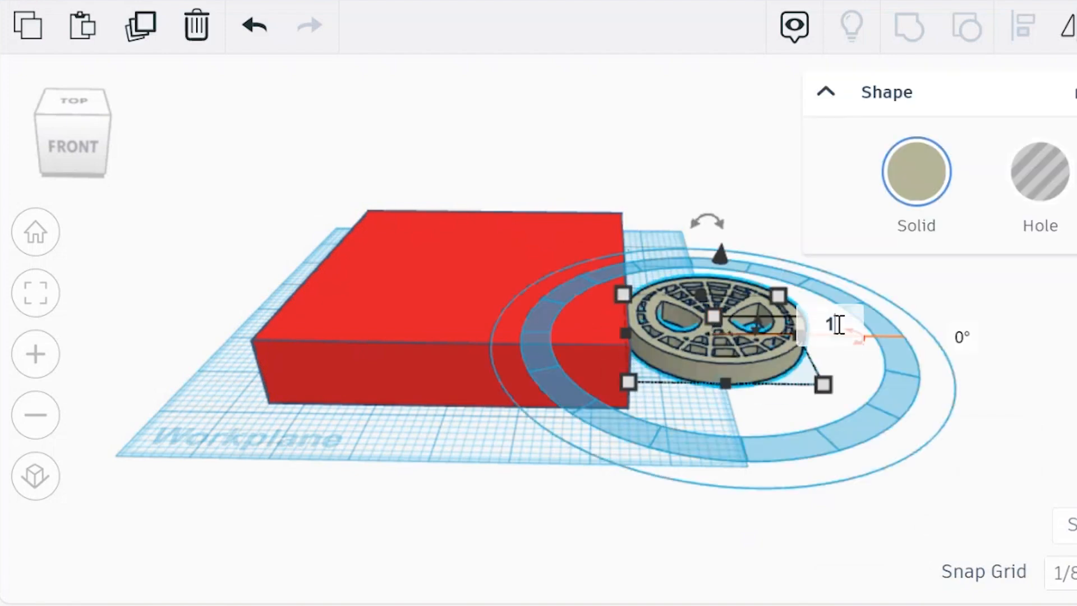
key(Return)
right_drag(678, 506, 689, 444)
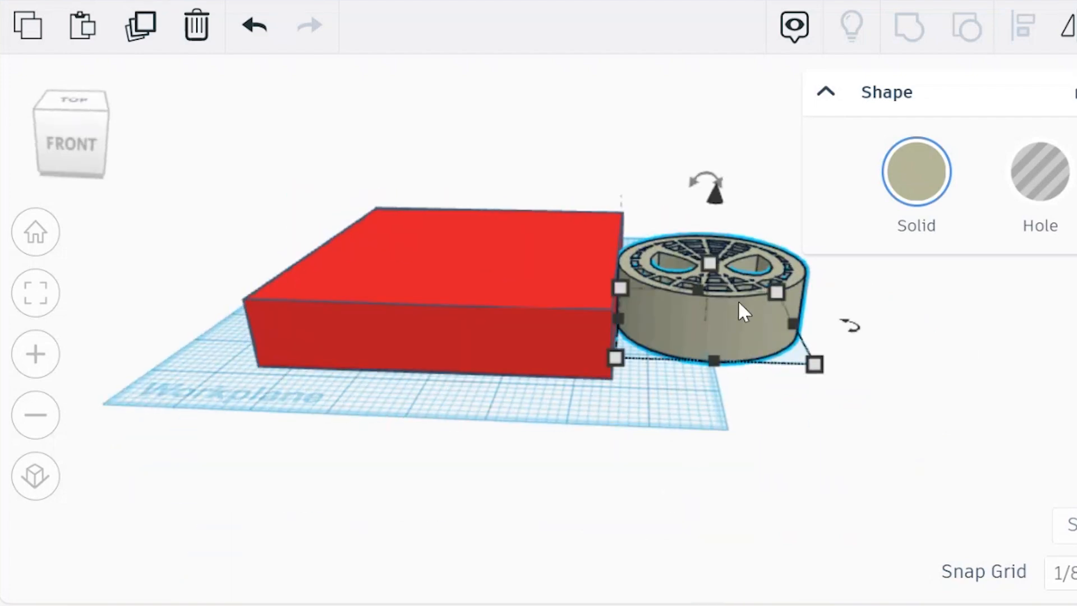
click(1035, 191)
Raise the Spiderman hole shape to 0.5 inch above the workplane.
right_drag(772, 327, 916, 427)
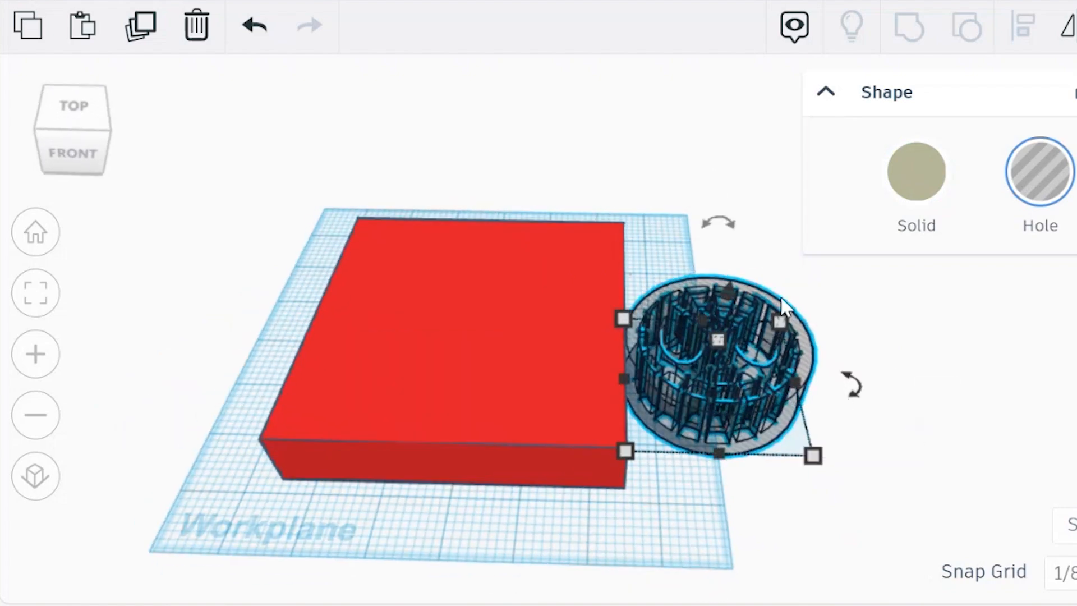
right_drag(903, 361, 911, 315)
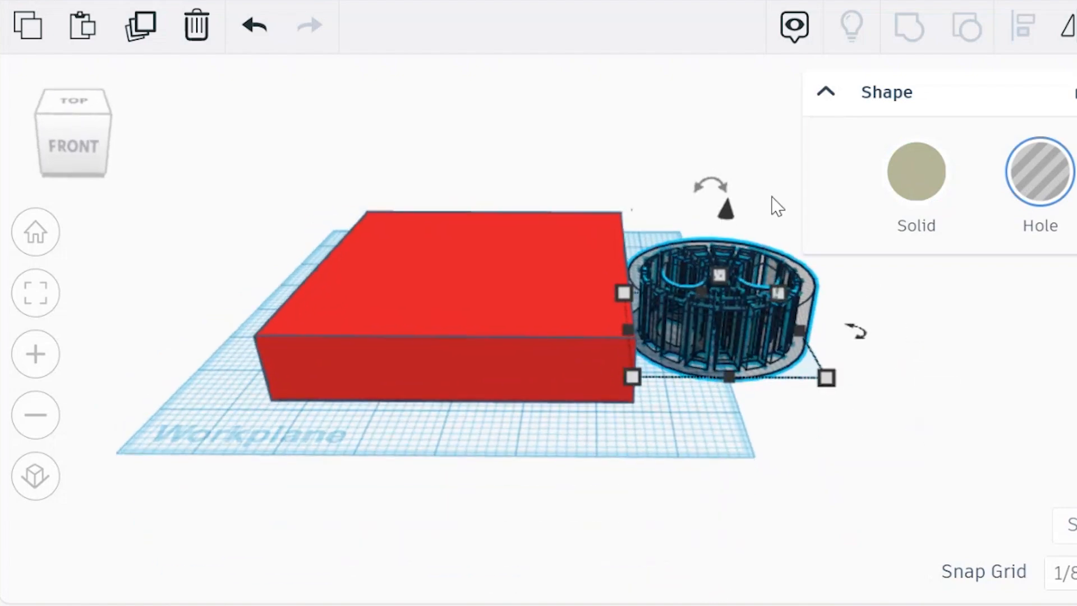
drag(726, 208, 731, 188)
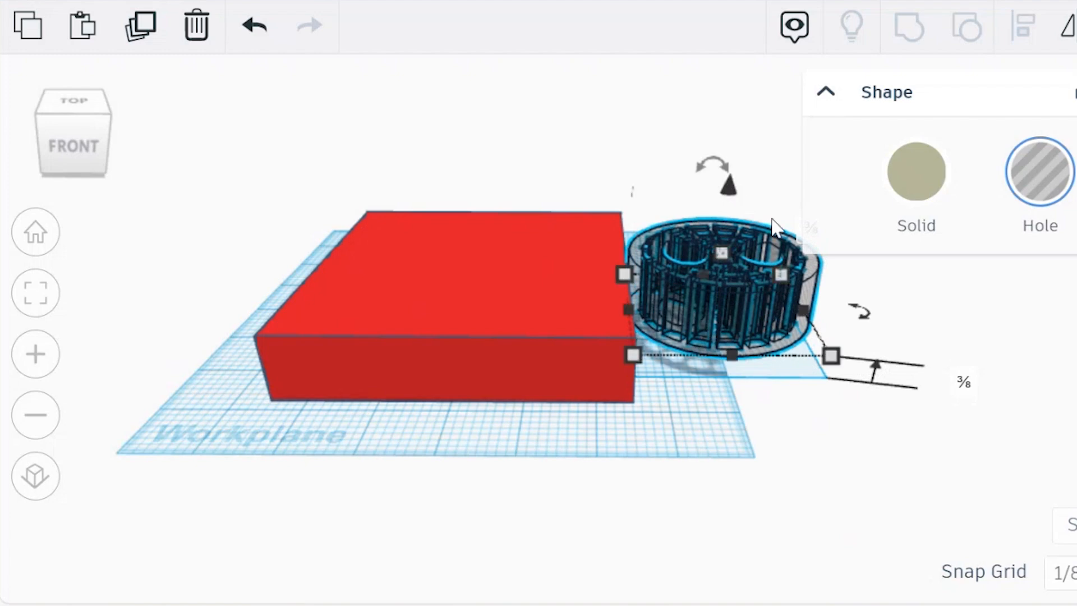
click(963, 382)
text(.5)
key(Return)
right_drag(849, 399, 705, 387)
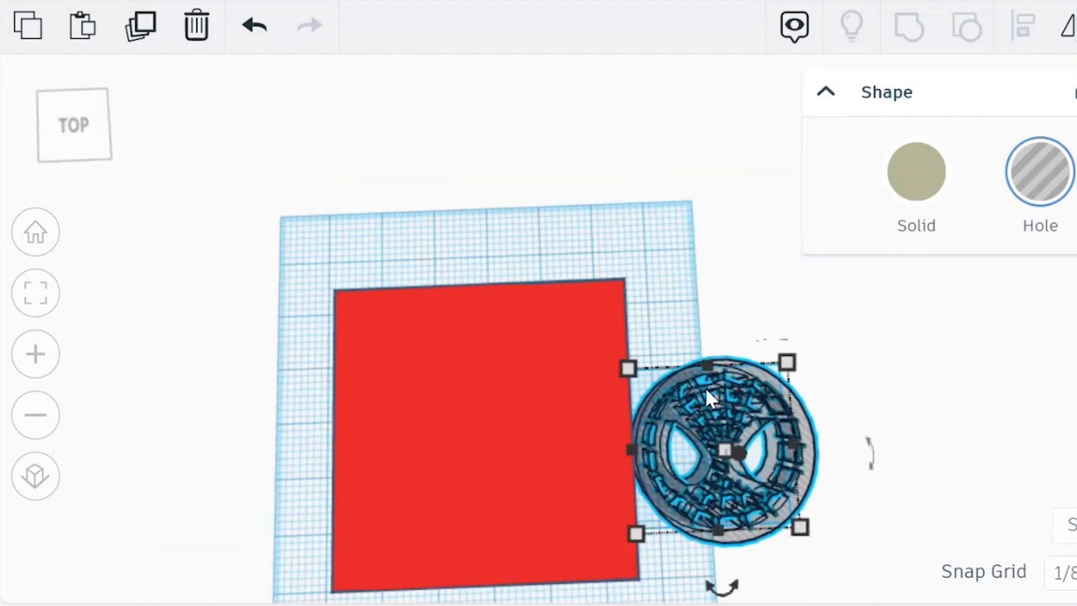
Align the red box and the Spiderman hole to each other's centers along both the width and the depth.
click(731, 292)
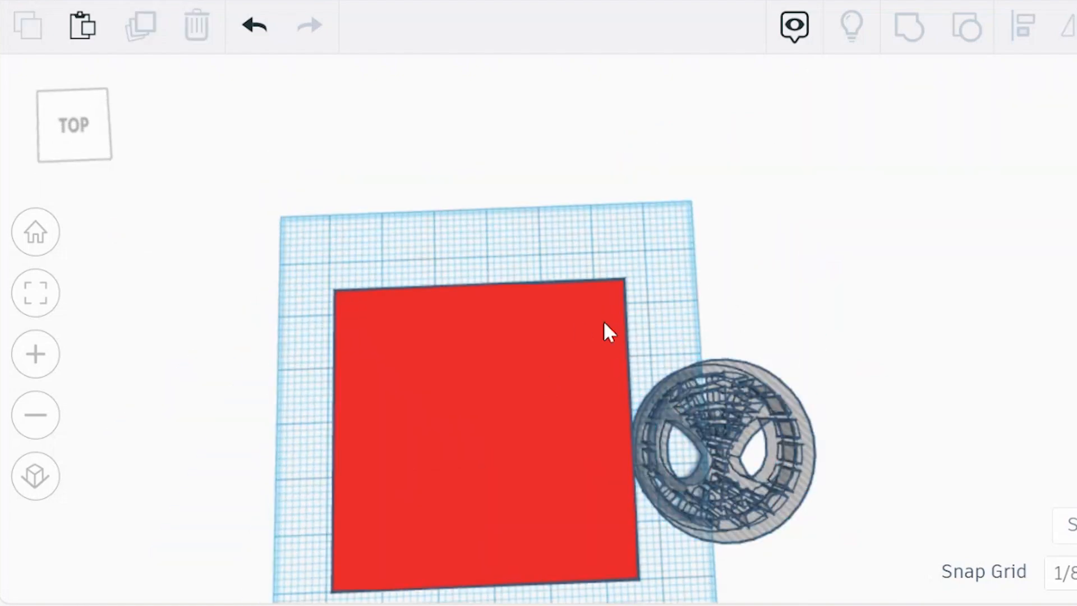
click(563, 326)
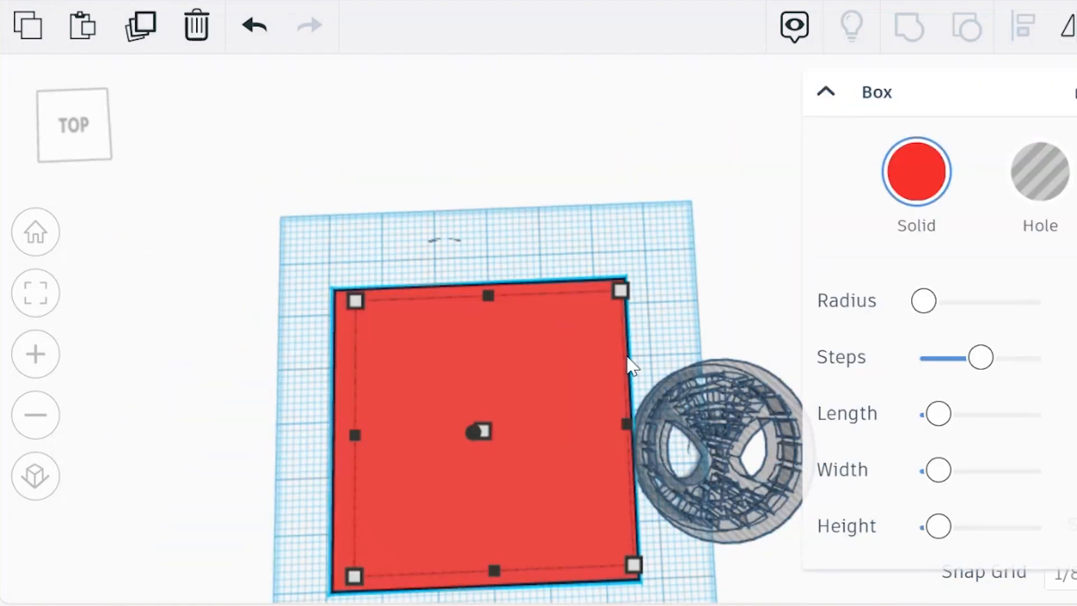
shift+click(738, 413)
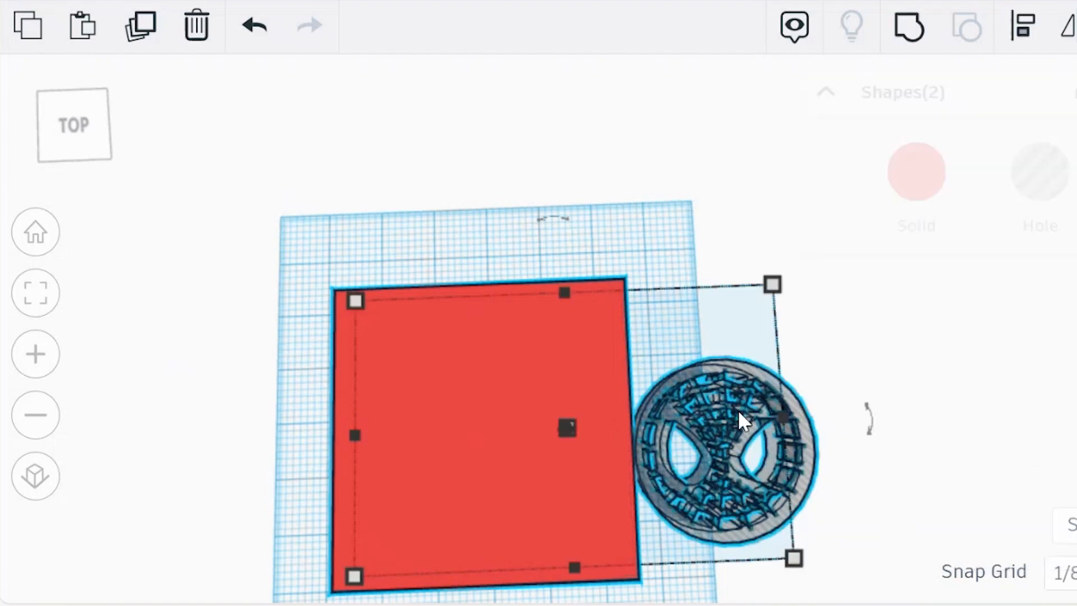
click(1022, 34)
right_drag(866, 313, 815, 389)
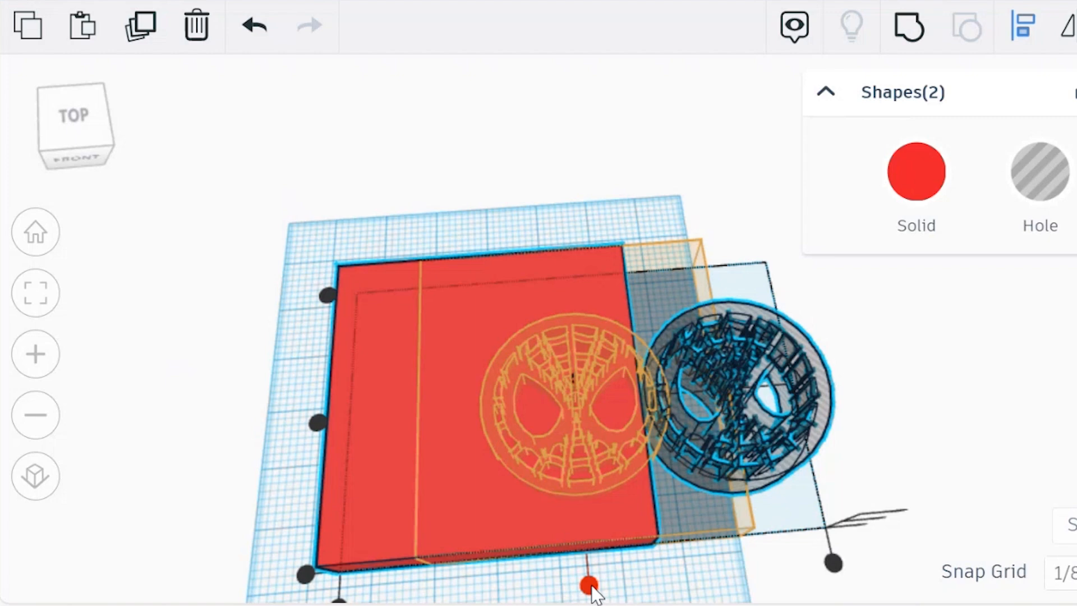
click(590, 586)
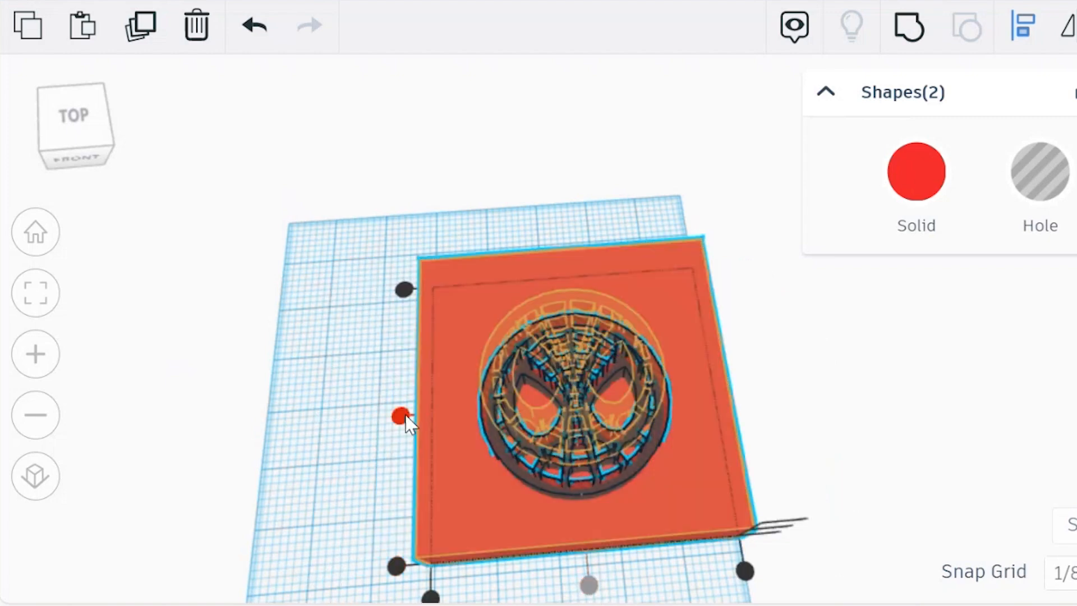
click(401, 416)
right_drag(329, 414, 553, 174)
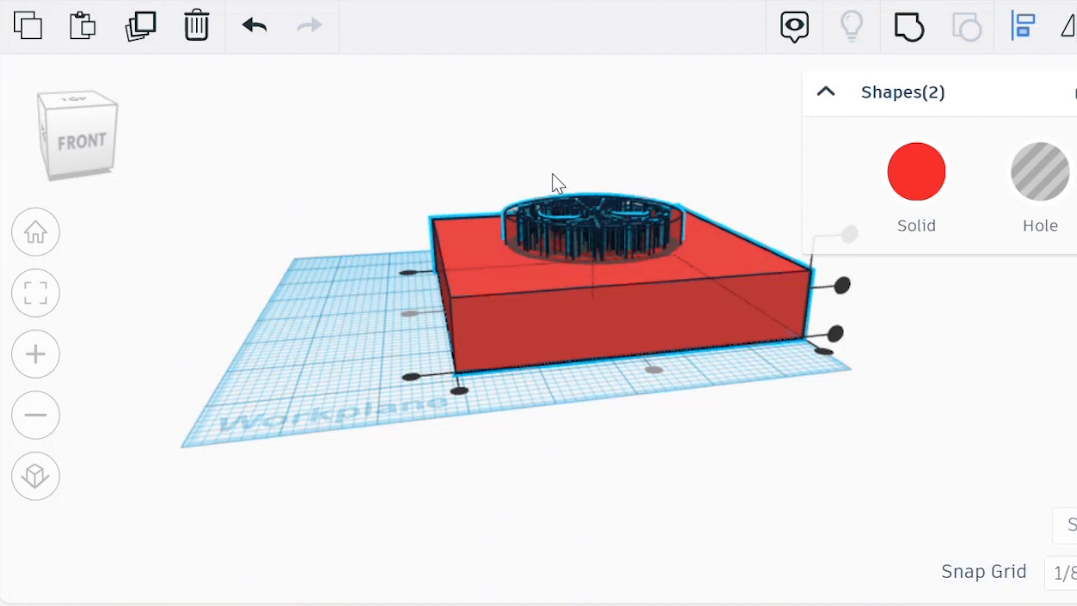
right_drag(553, 174, 553, 211)
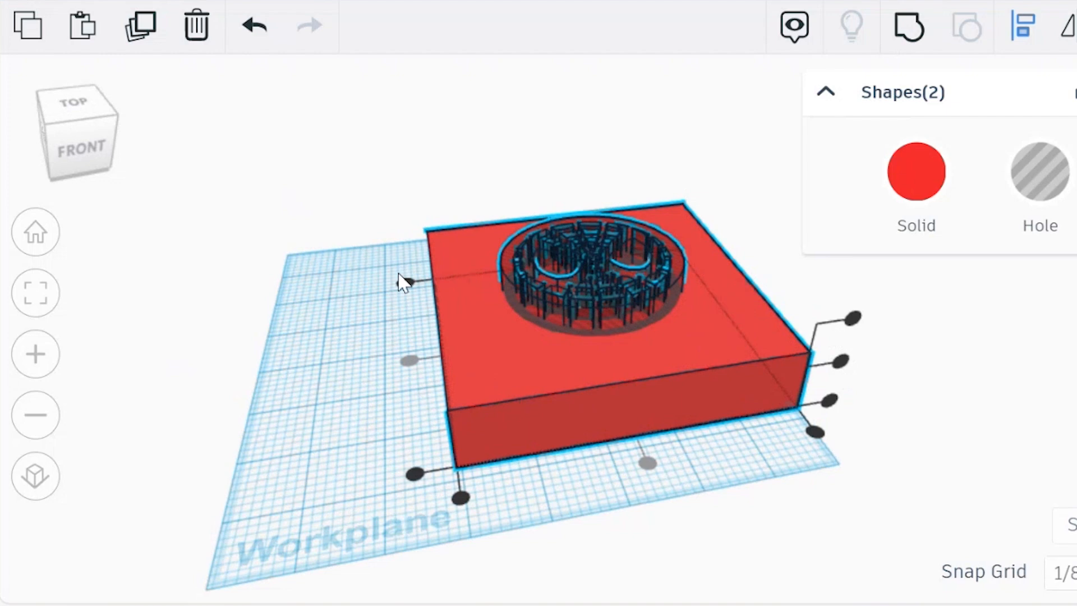
click(356, 284)
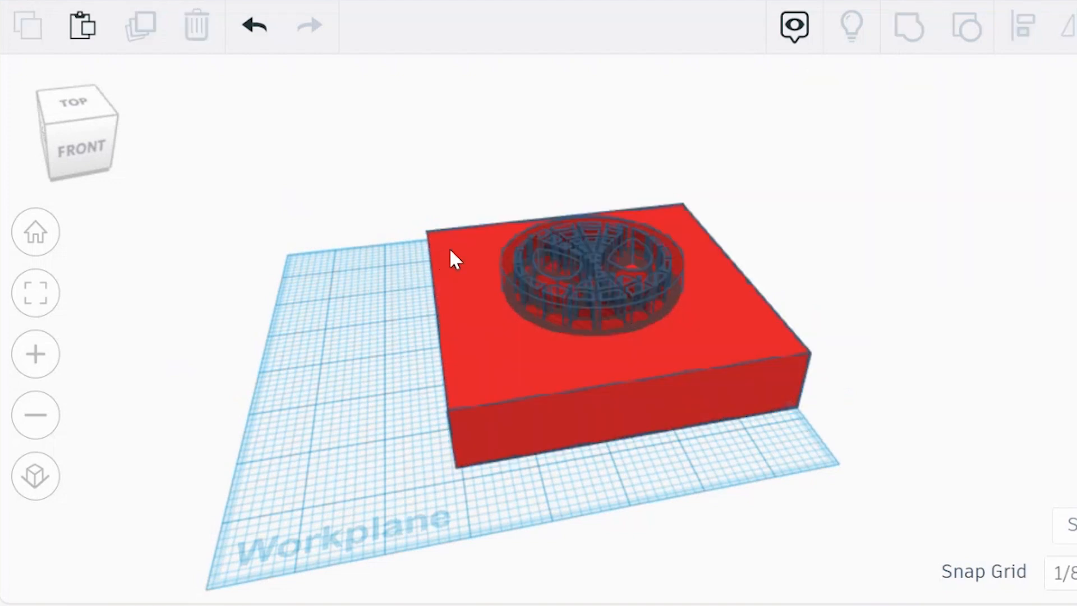
Group the red box with the Spiderman hole to cut the mask into it, and export the combined design as an STL file.
click(451, 251)
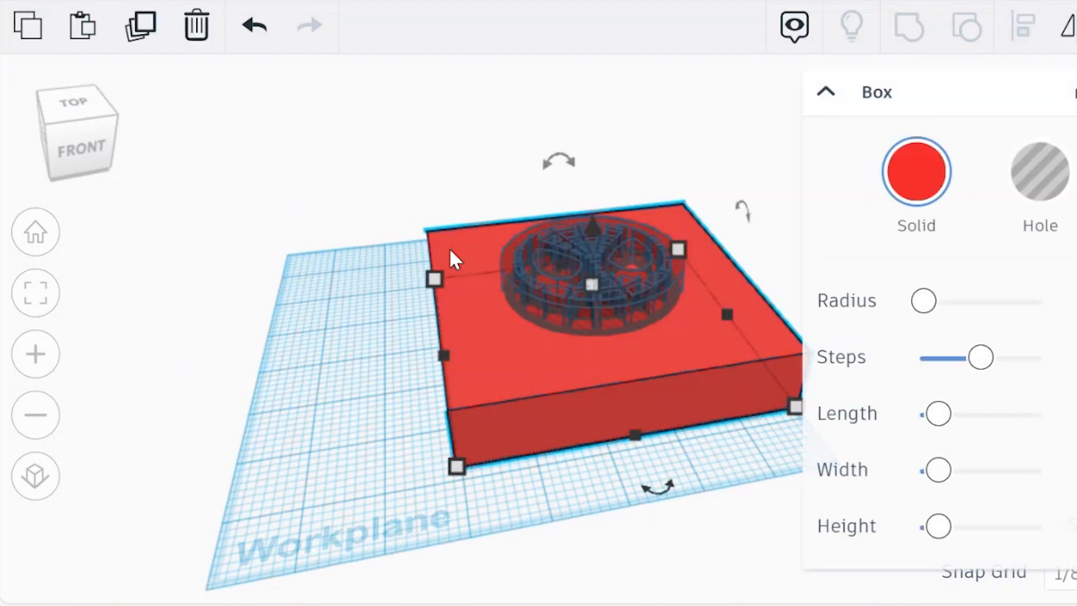
shift+click(537, 247)
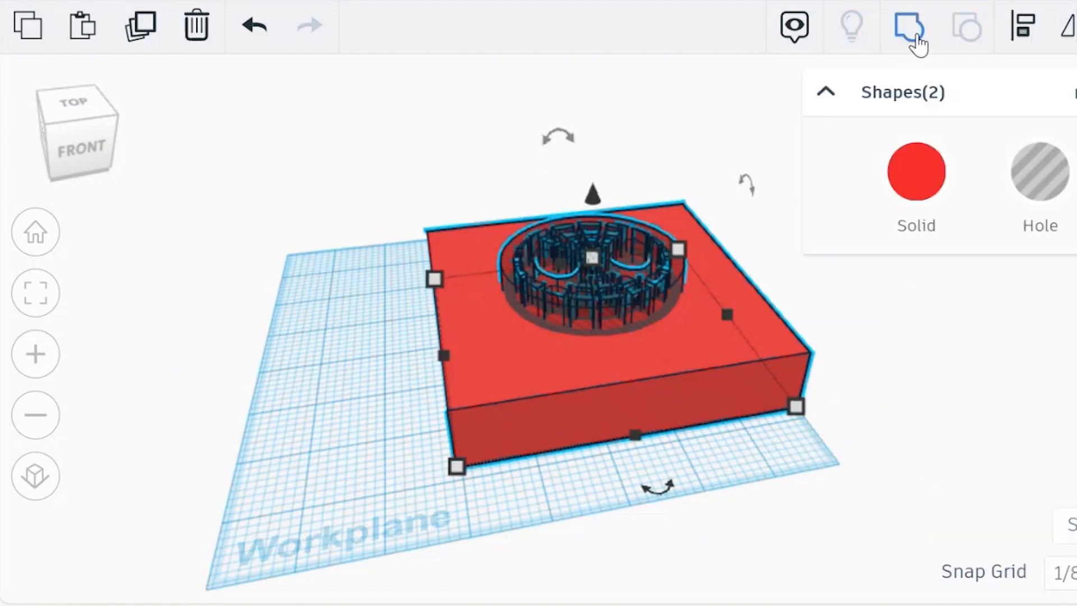
click(905, 28)
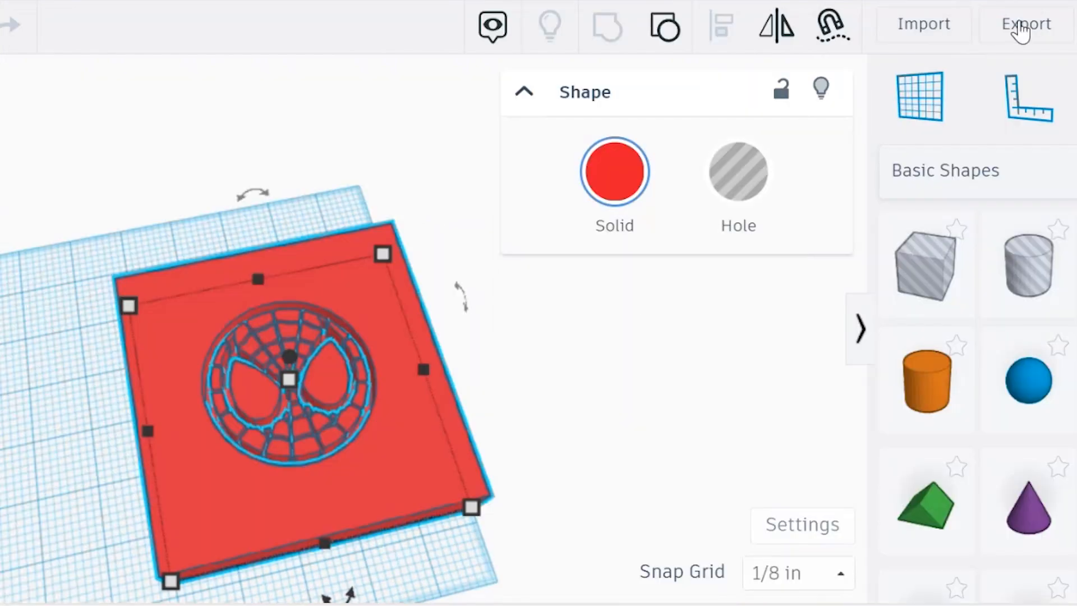
click(1021, 26)
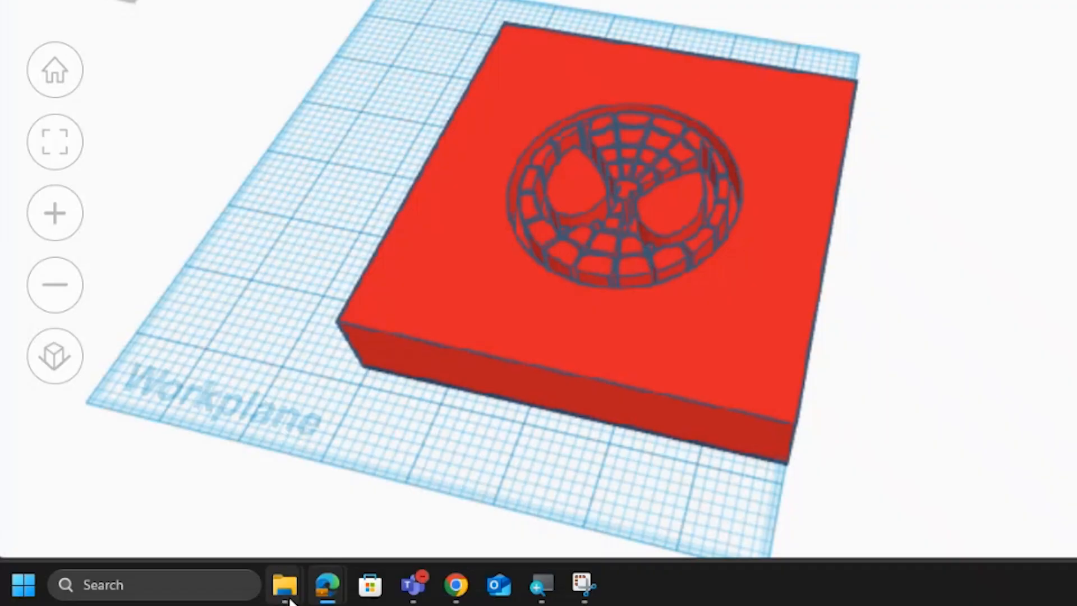
Switch to File Explorer and move the Spiderman2Dto3D STL file from the Downloads folder into the 2Dto3D folder.
mouse_move(186, 592)
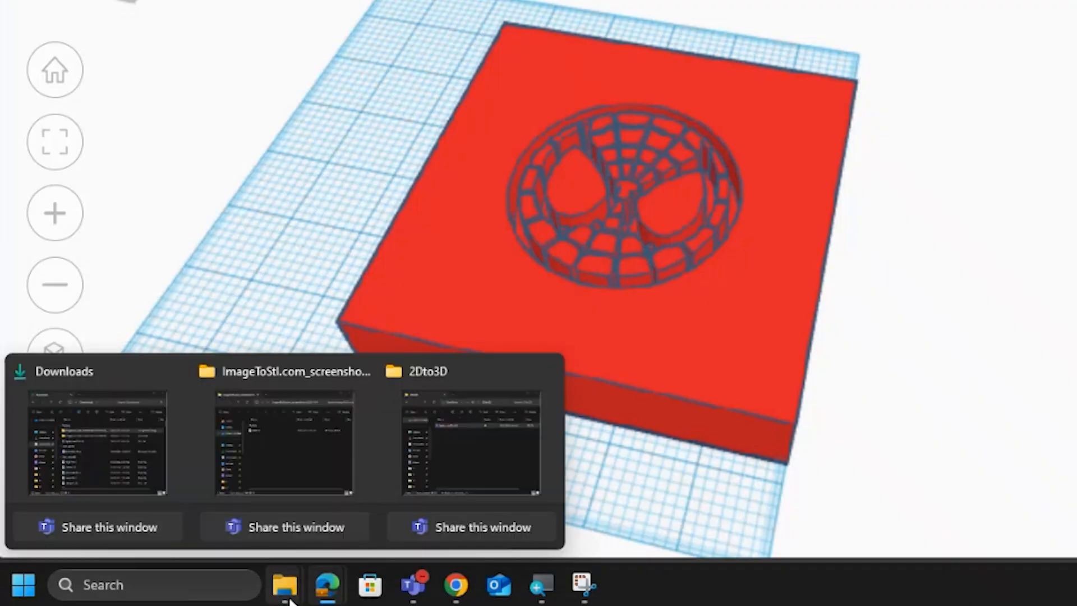
click(89, 431)
drag(428, 73, 924, 78)
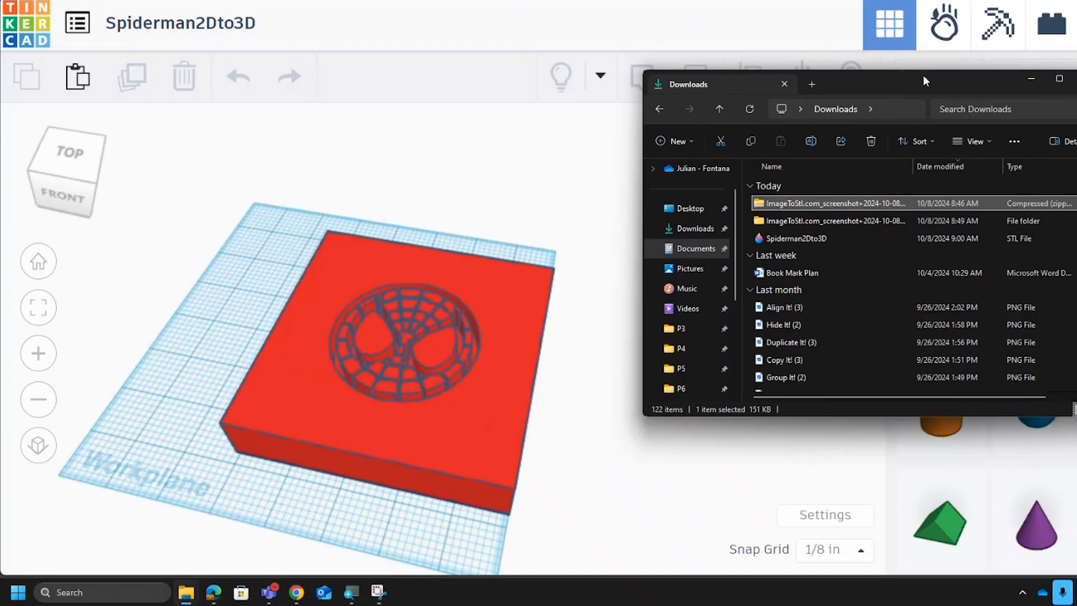
mouse_move(286, 598)
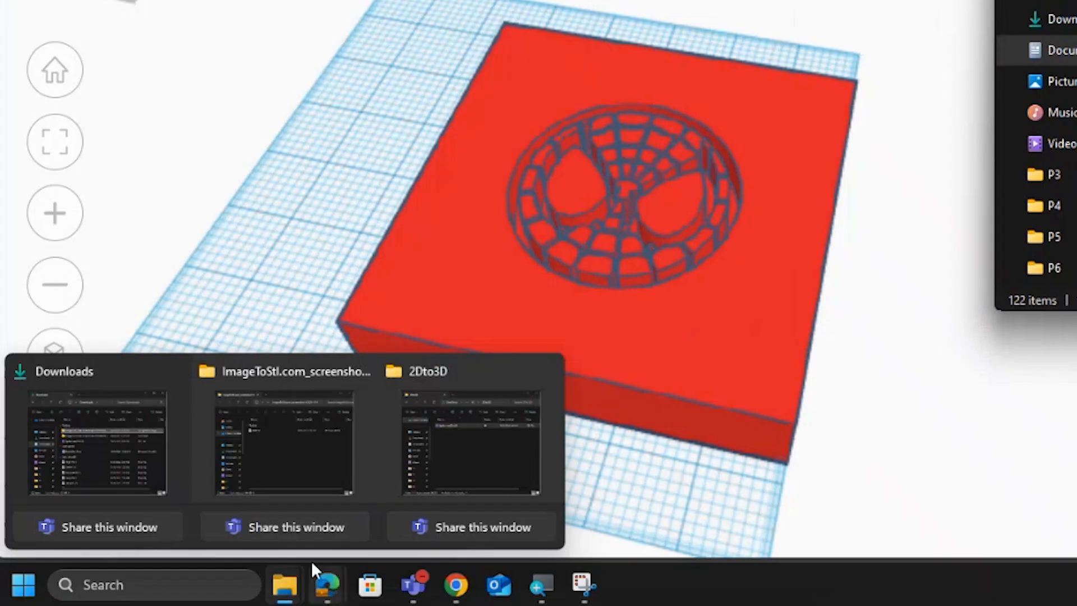
click(440, 454)
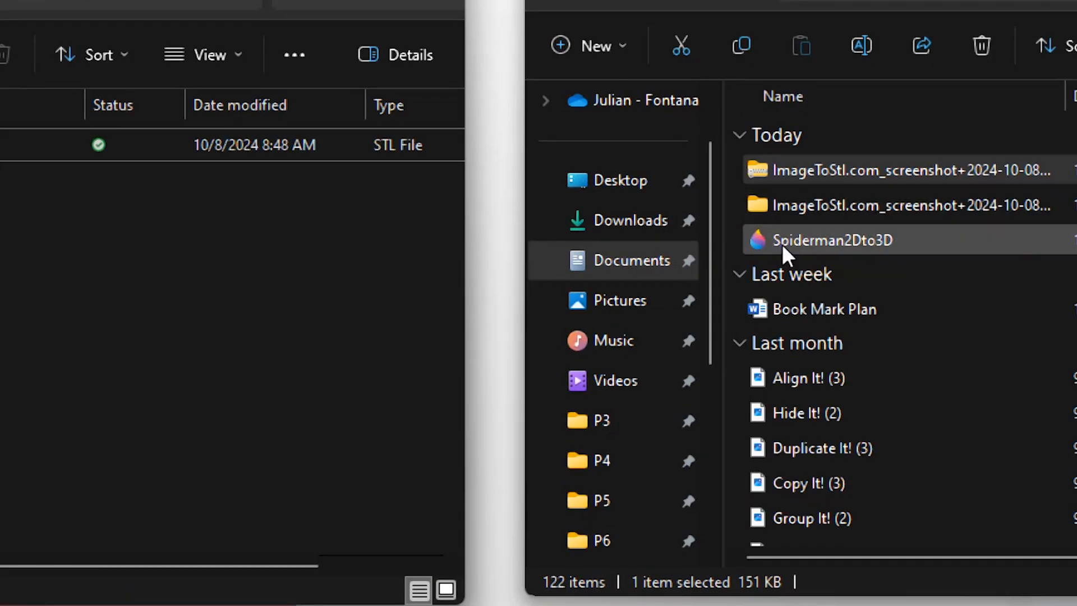
drag(782, 244, 215, 287)
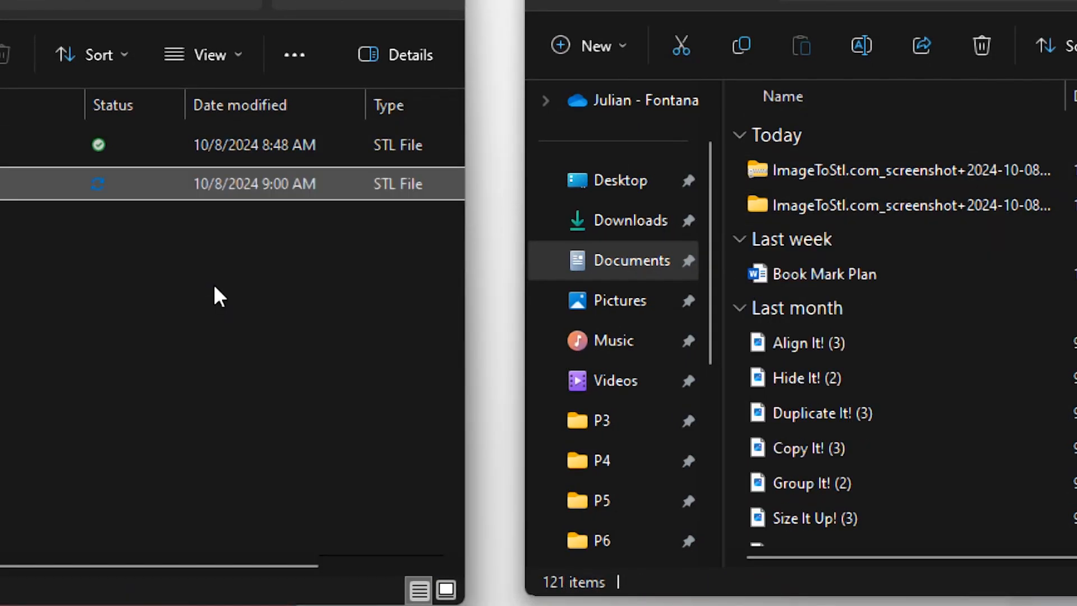